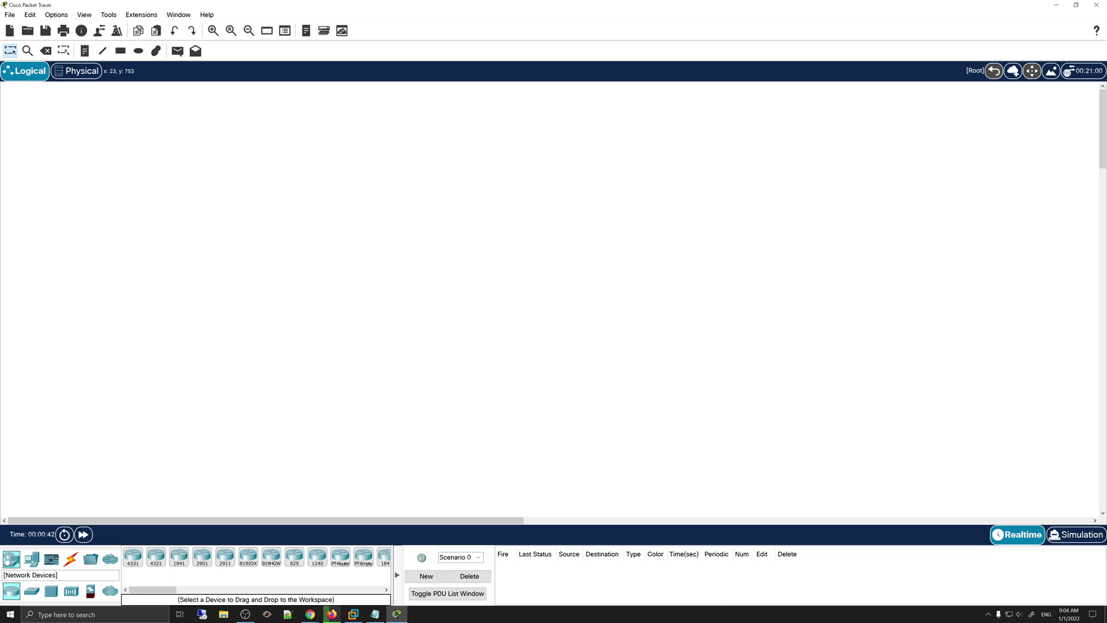
Show the Switches category in the bottom-left device-type panel to list switch models
click(32, 592)
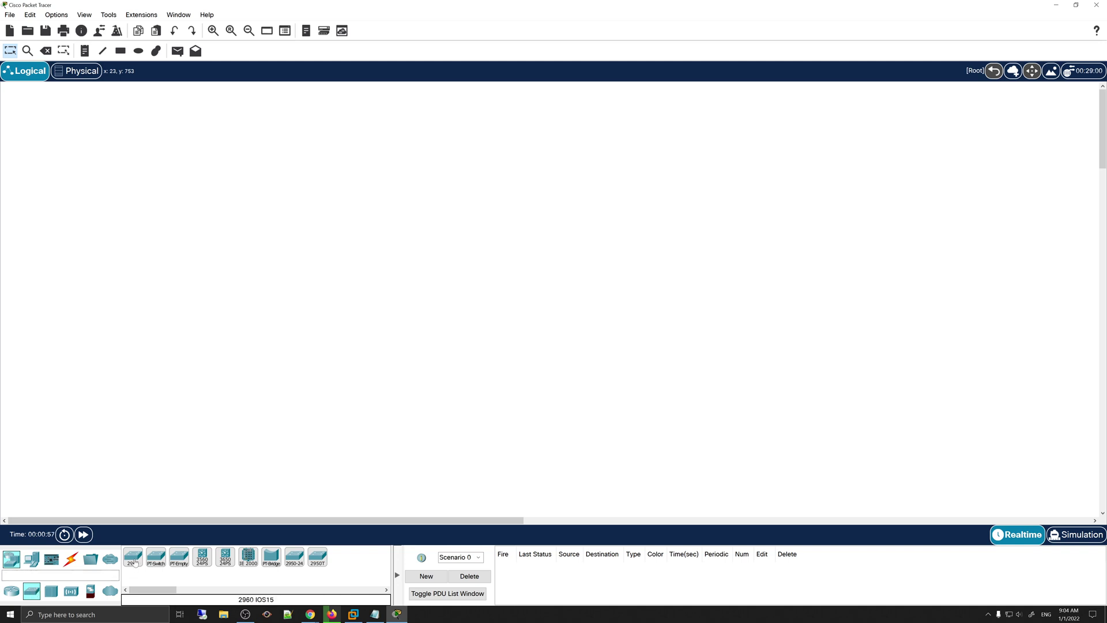
Place a 2960 switch on the workspace and open Switch0's device window
drag(134, 562, 275, 325)
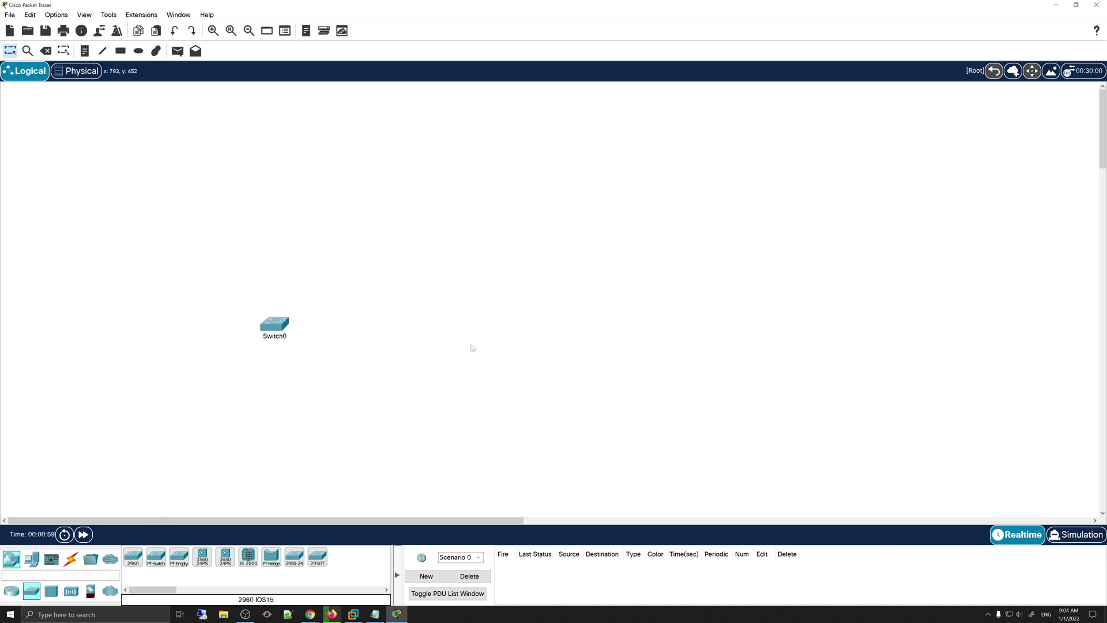
click(277, 329)
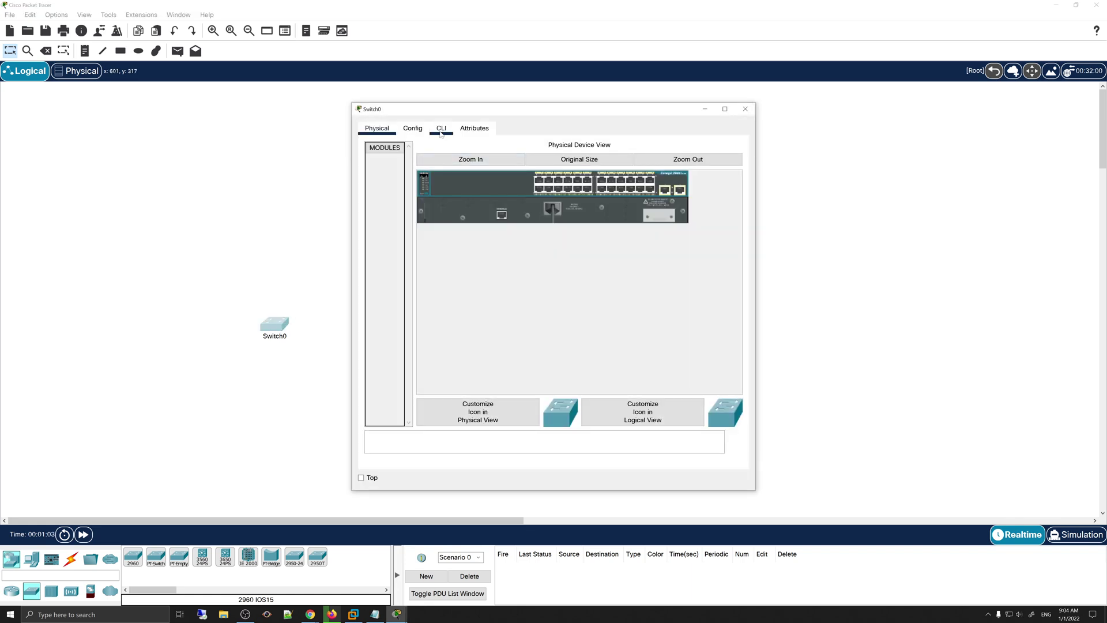
Show Switch0's CLI and review the boot output, from the base MAC address line to 'Press RETURN to get started!'
click(441, 129)
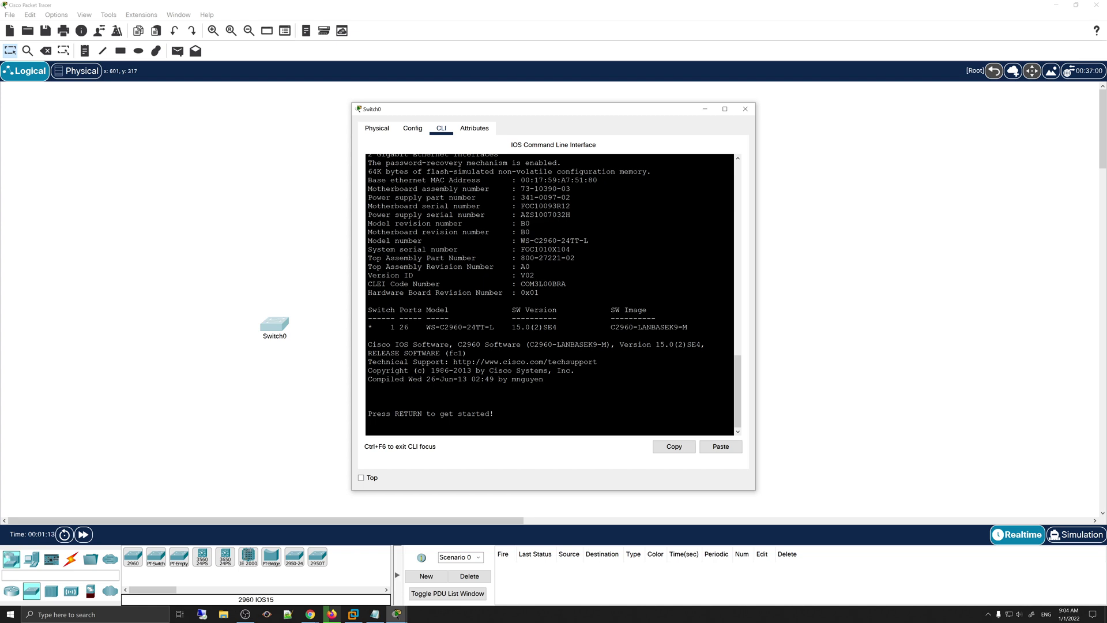
scroll(554, 294, up, 3)
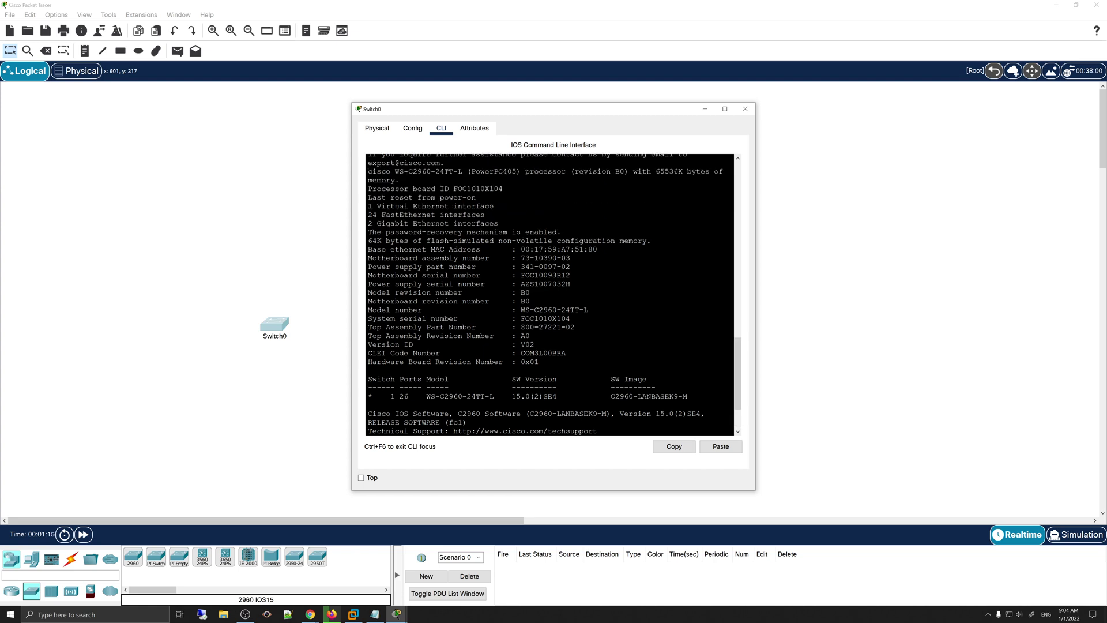
drag(368, 249, 597, 249)
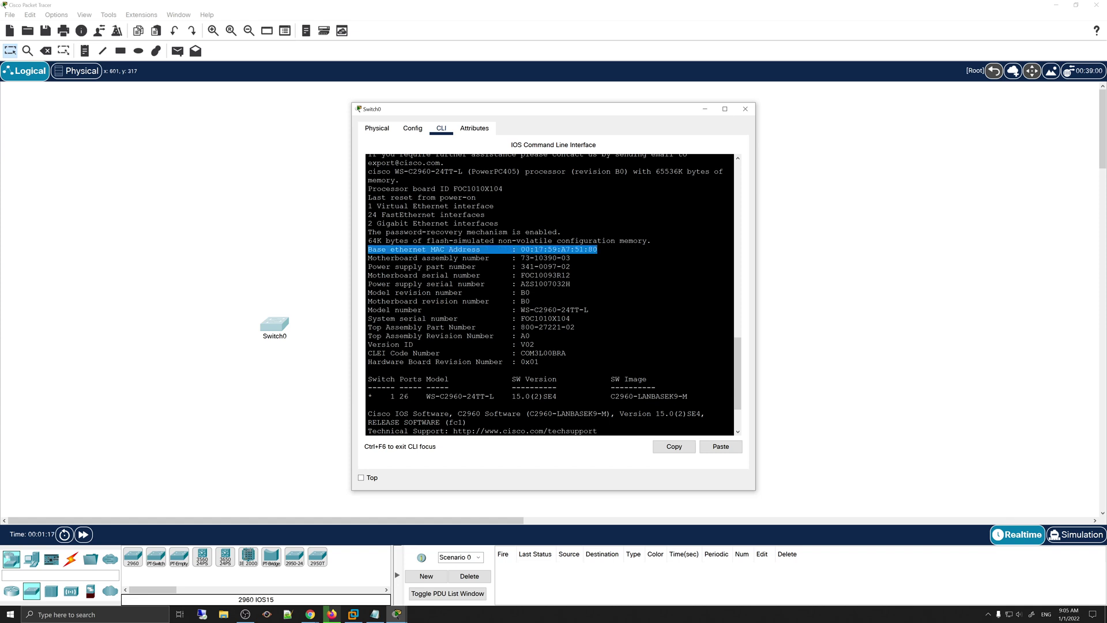
drag(567, 362, 368, 319)
click(368, 318)
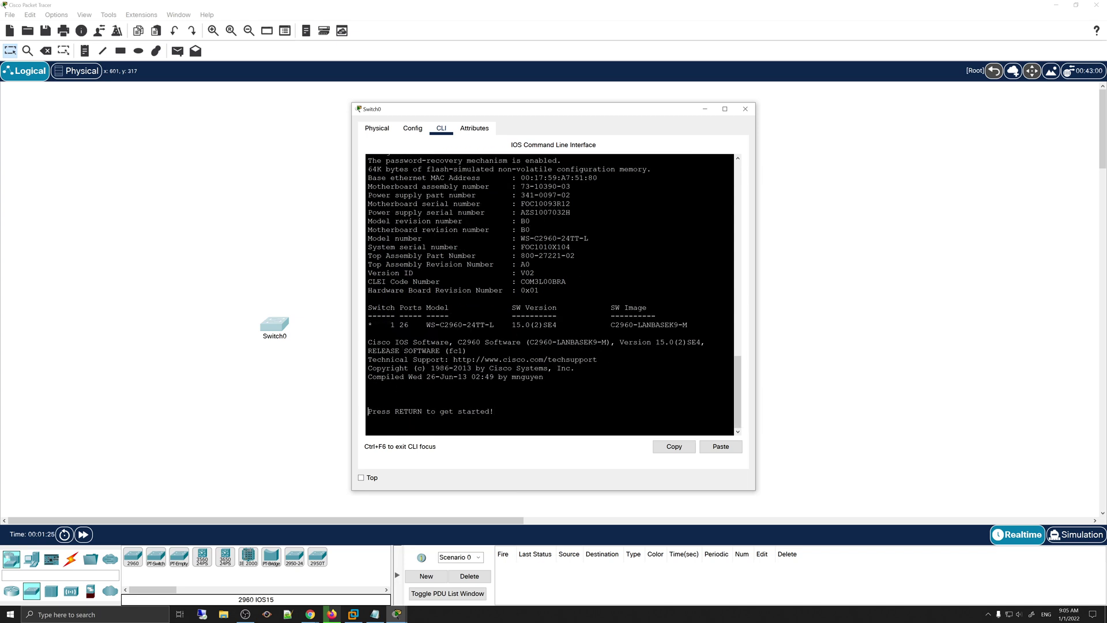
drag(369, 411, 495, 411)
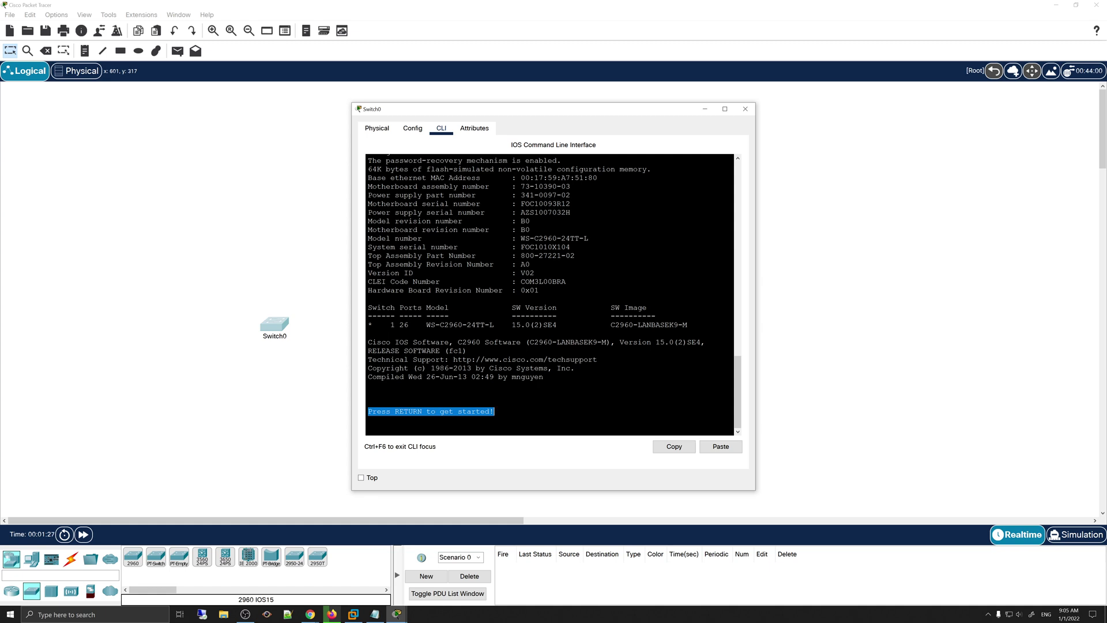
click(495, 411)
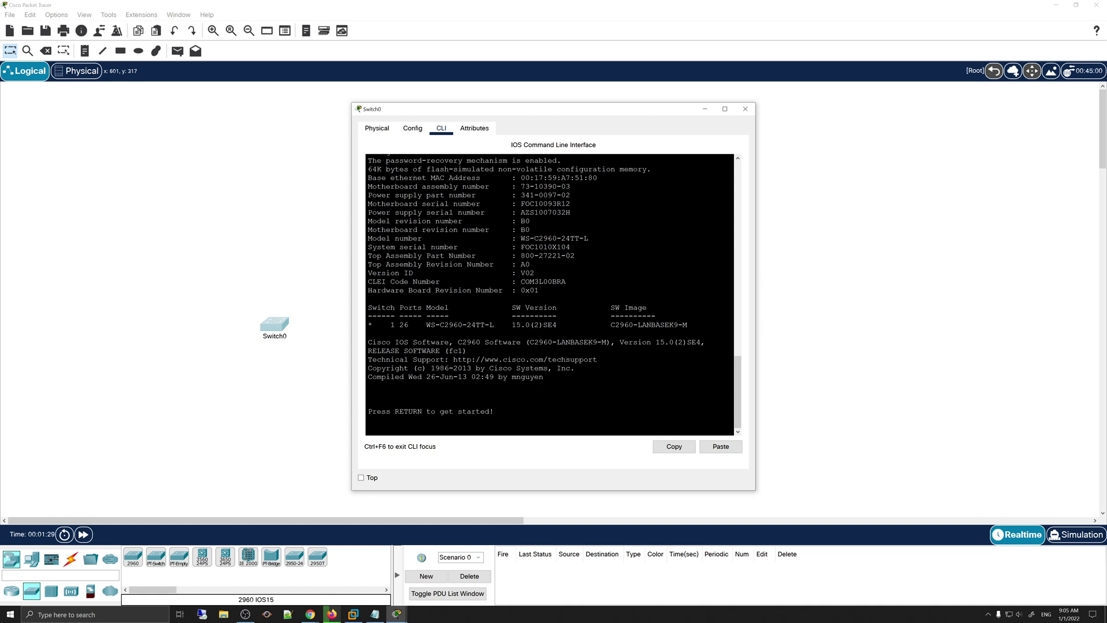
Start the session, enter privileged mode with en, then global configuration mode with config t
key(Return)
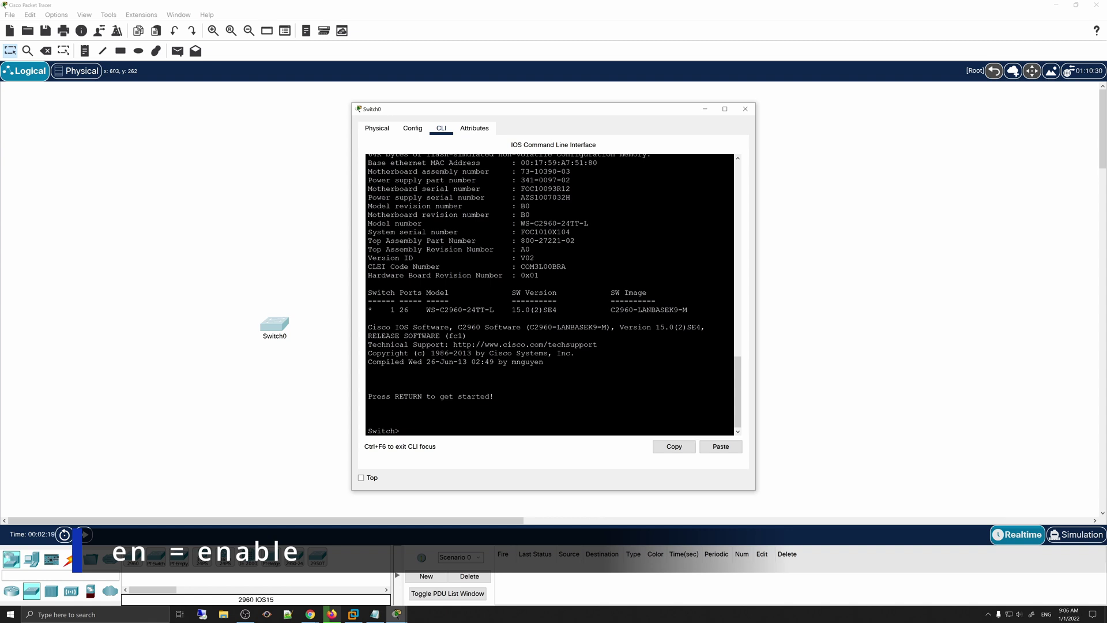
text(n)
key(Return)
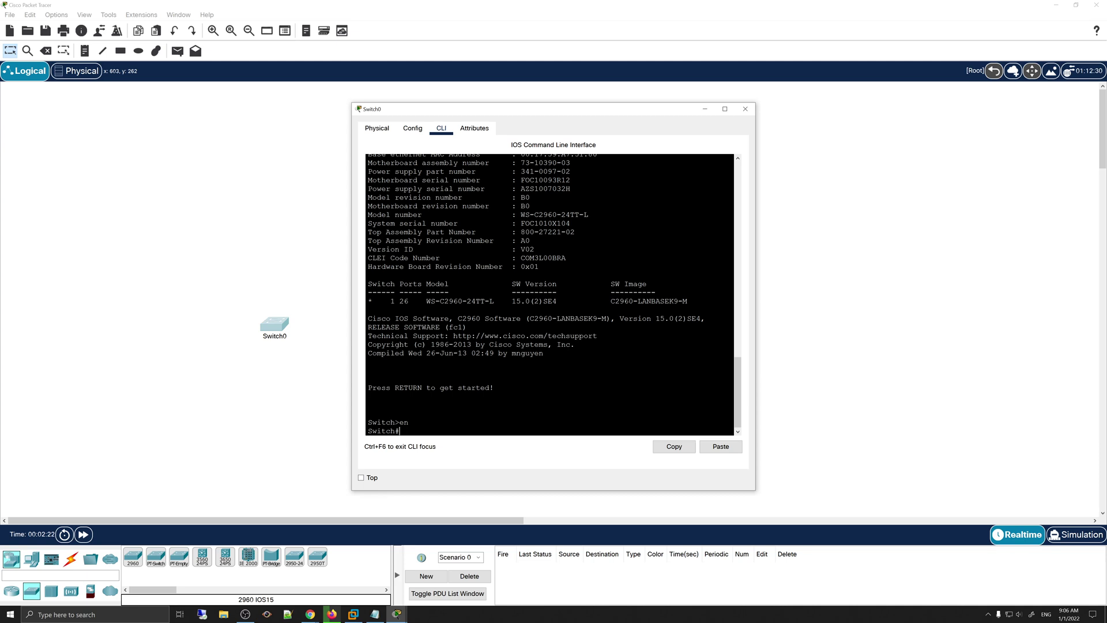
text(cong t)
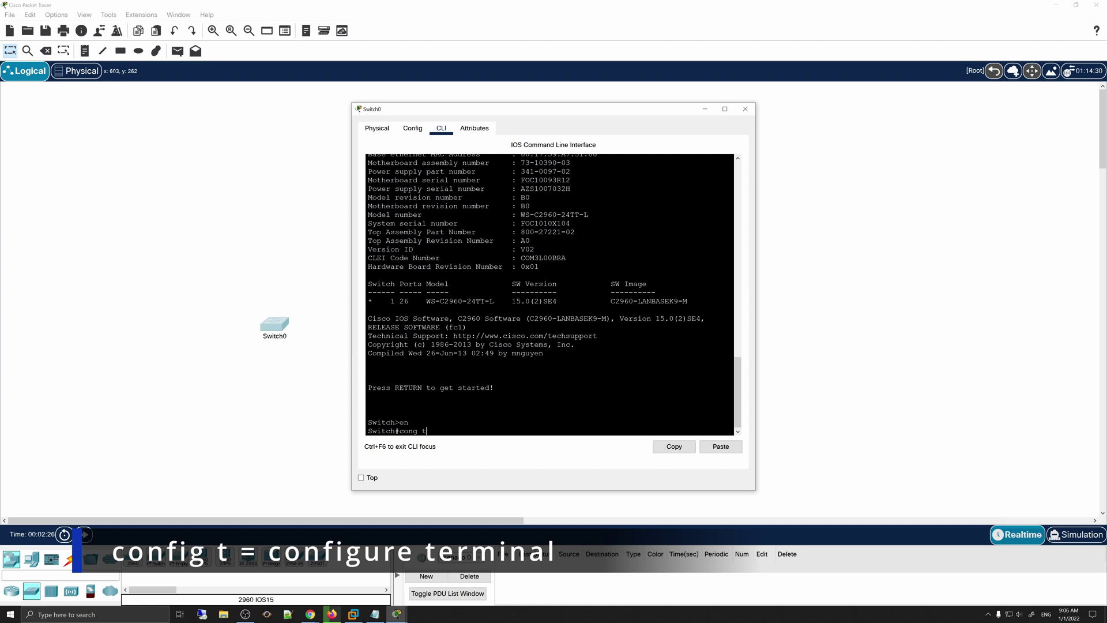
key(BackSpace)
key(BackSpace)
text(nfig t)
key(Return)
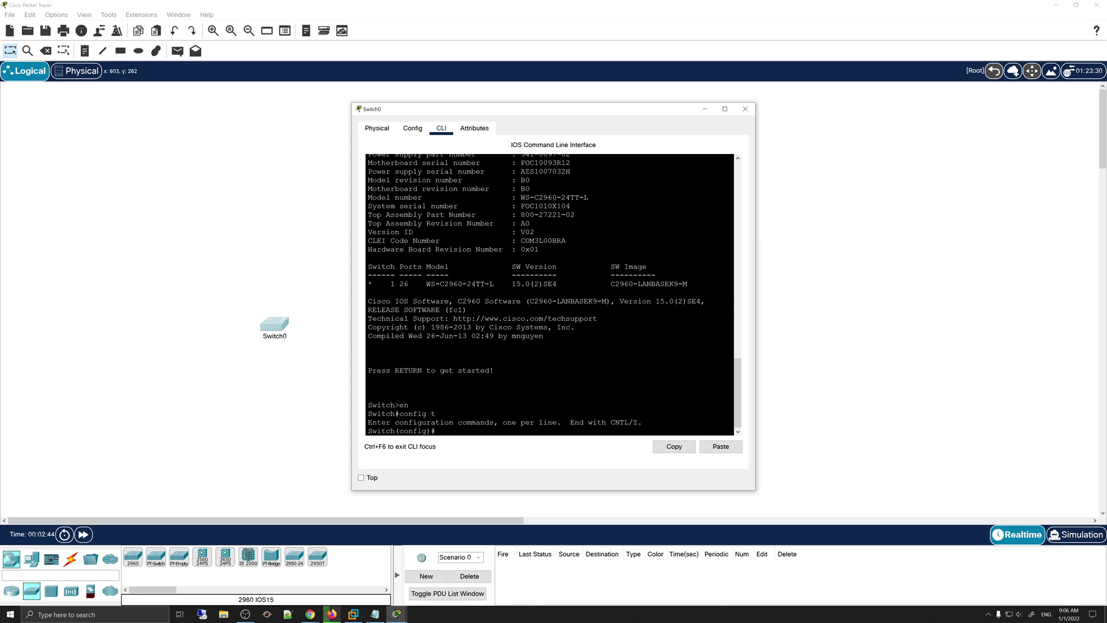
drag(394, 430, 367, 430)
Change the hostname to switch001 with 'ho switch001', giving the switch001(config)# prompt
click(386, 430)
drag(395, 431, 372, 431)
click(372, 430)
text(ho )
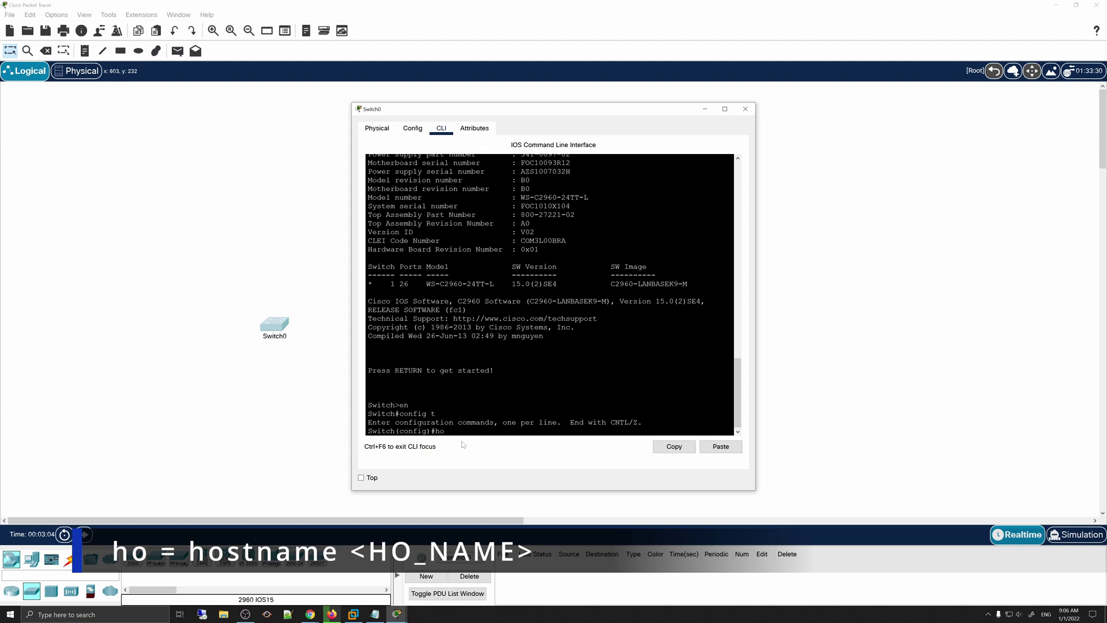
text(switch001)
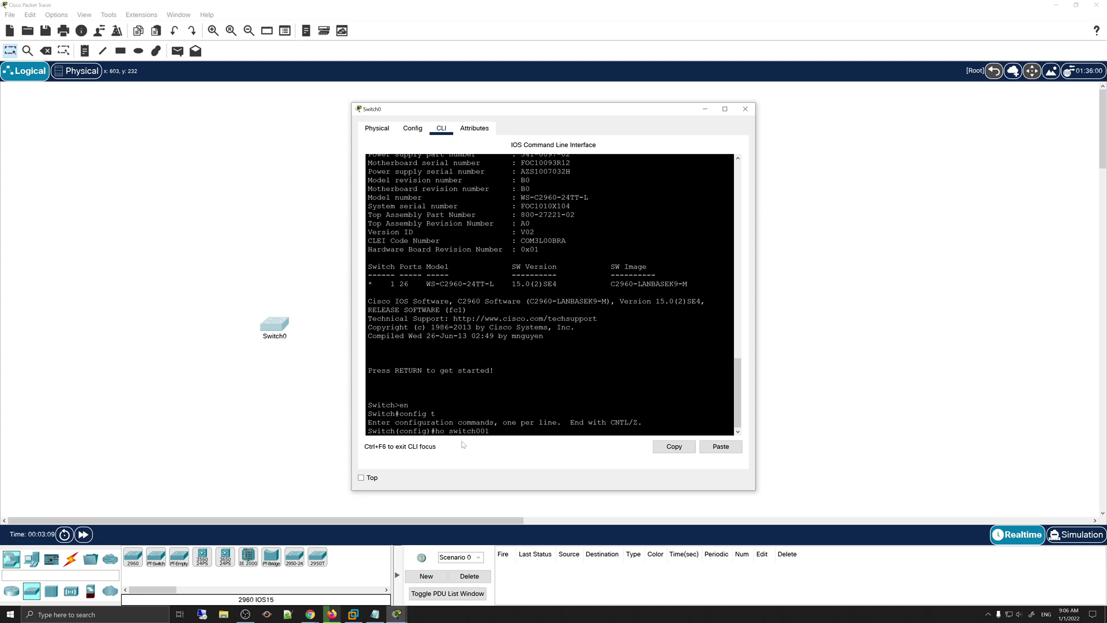
key(Return)
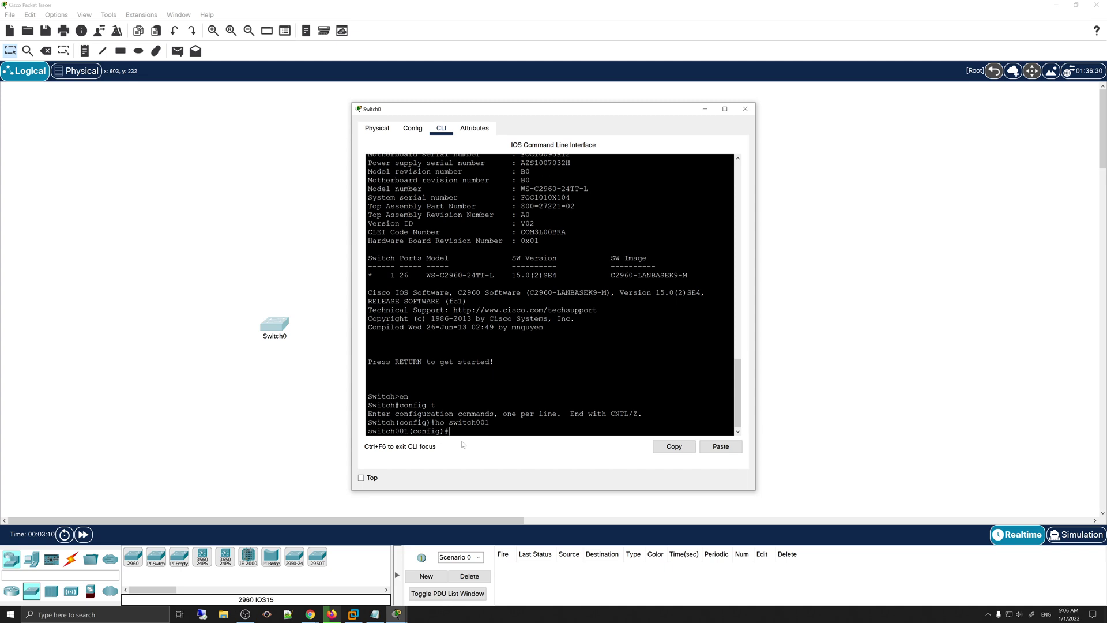
drag(408, 430, 367, 429)
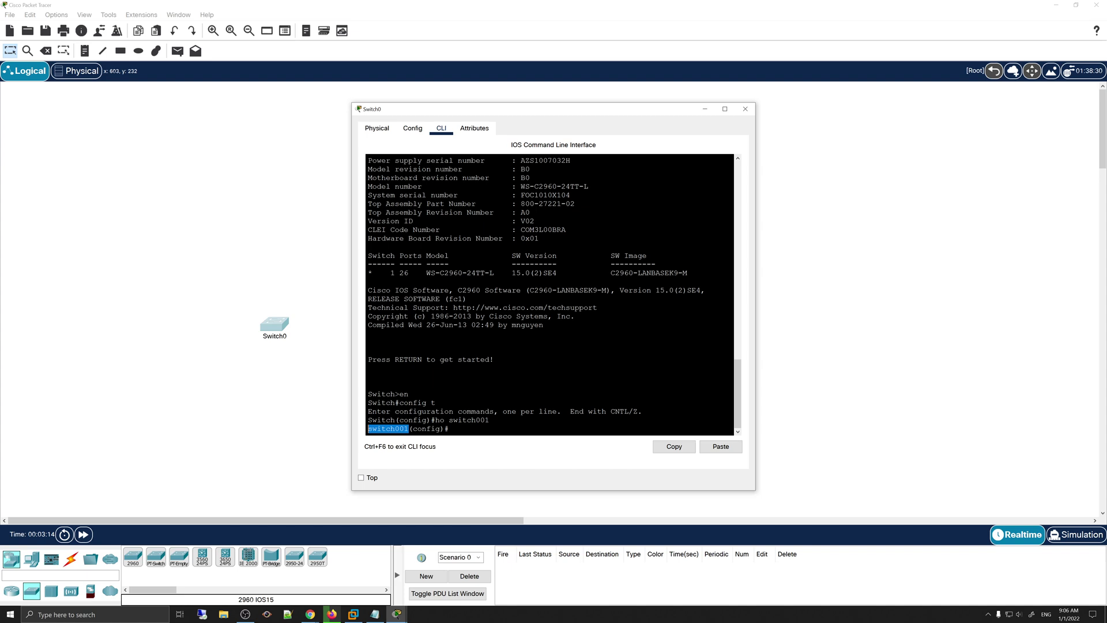
click(478, 440)
Rename the switch to sanuja using the tab-completed 'hostname sanuja' command
text(host)
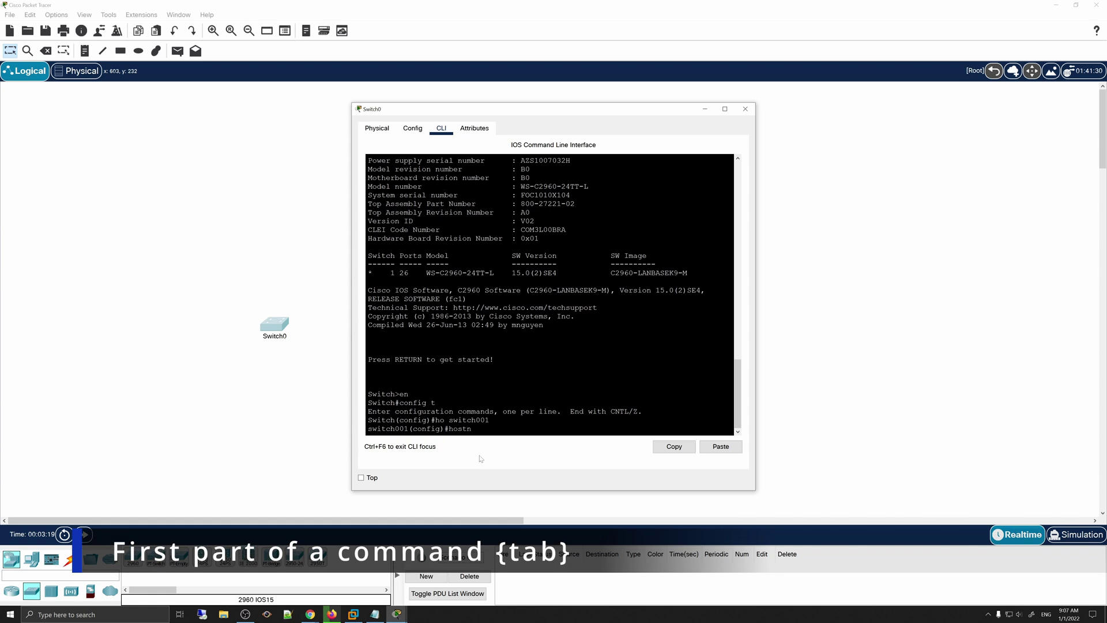
text(n)
key(Tab)
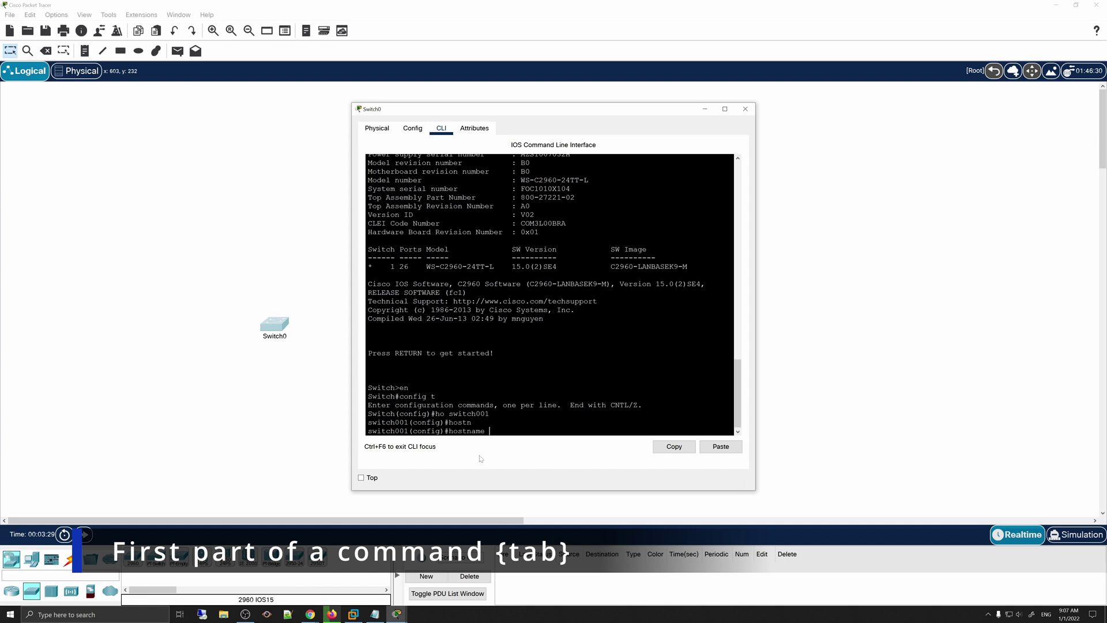
key(BackSpace)
key(BackSpace)
key(BackSpace)
key(BackSpace)
key(BackSpace)
key(BackSpace)
key(BackSpace)
text(ost)
key(Tab)
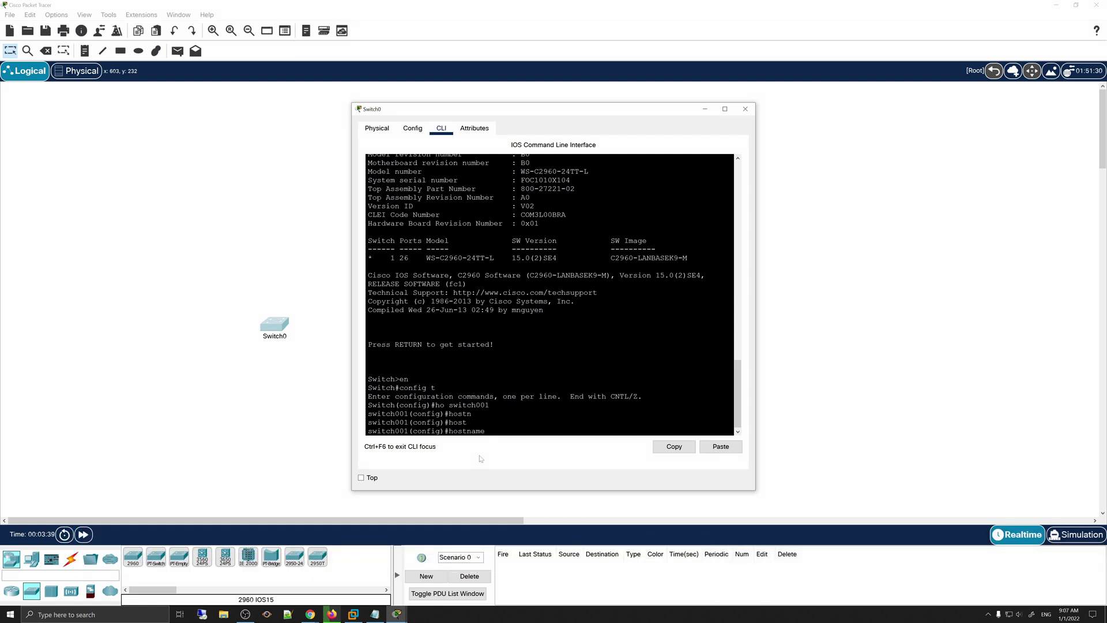
text(sanuja)
key(Return)
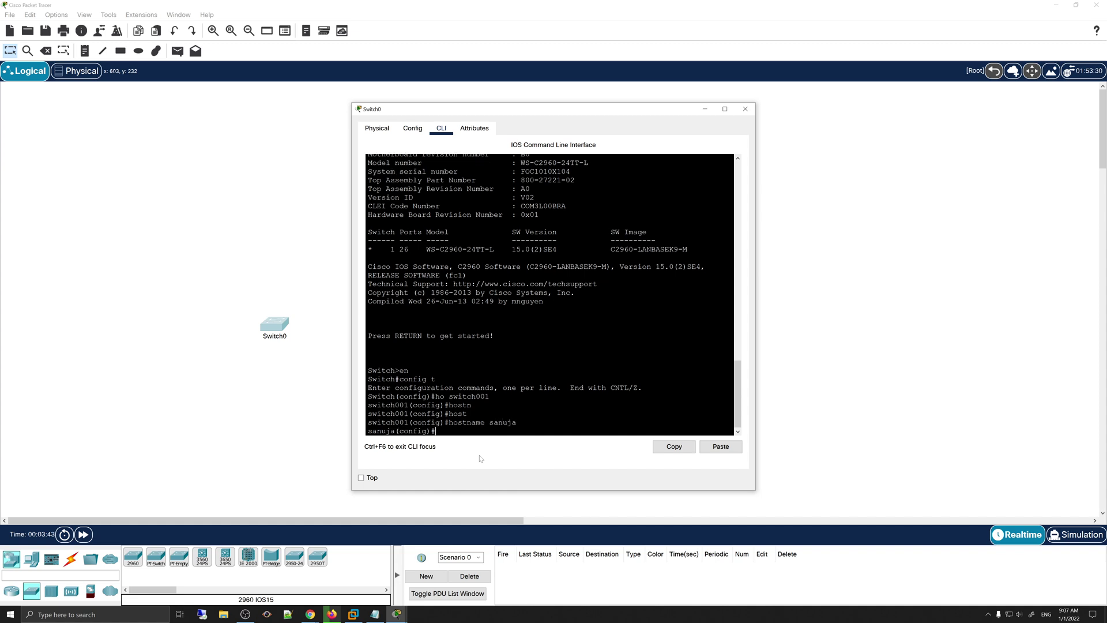
double_click(380, 431)
click(436, 431)
Enter a bare 'hostname' command with no name at the sanuja(config)# prompt
double_click(404, 370)
mouse_move(442, 388)
mouse_down()
mouse_move(432, 396)
mouse_move(449, 397)
mouse_up()
drag(485, 422, 449, 422)
text(ho)
key(Tab)
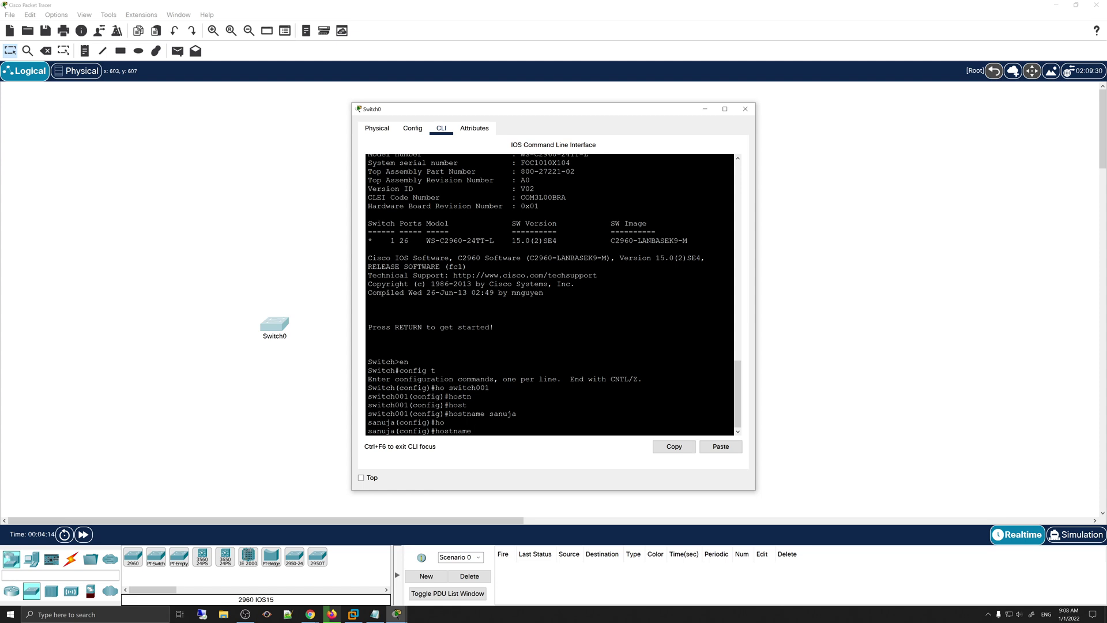
key(Return)
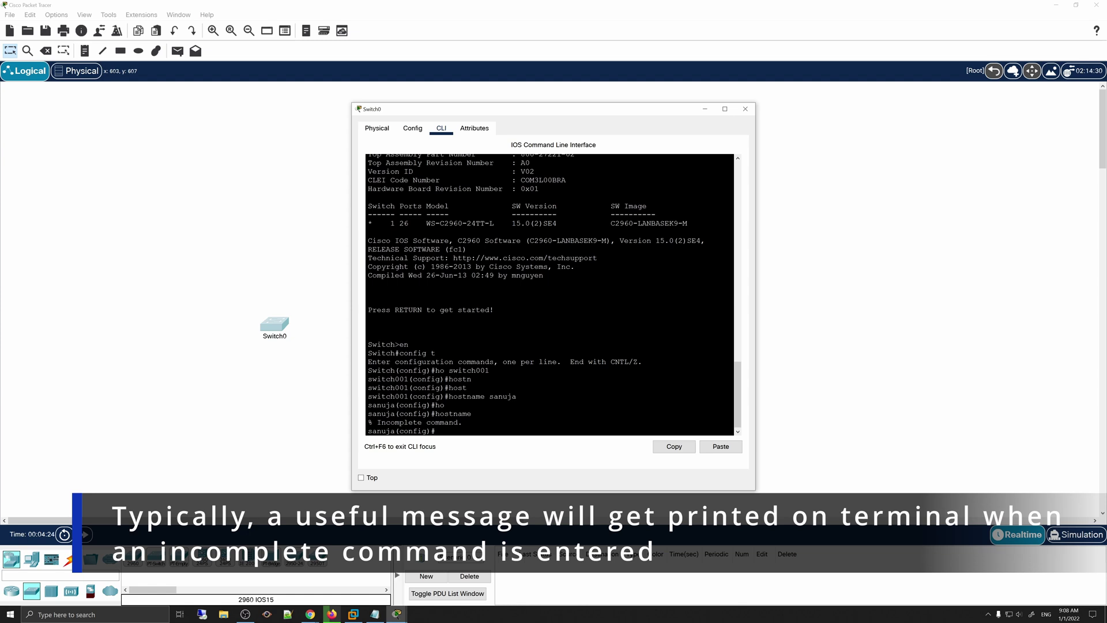
Highlight the '% Incomplete command.' error and the bare hostname line missing its name
drag(462, 422, 368, 423)
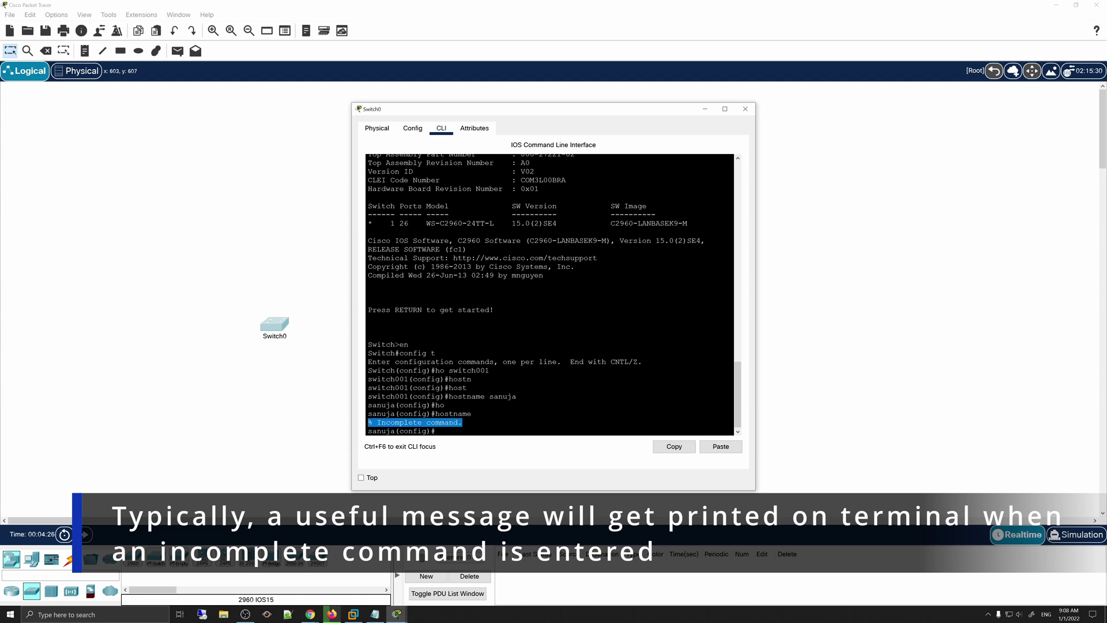
click(463, 423)
drag(471, 414, 431, 413)
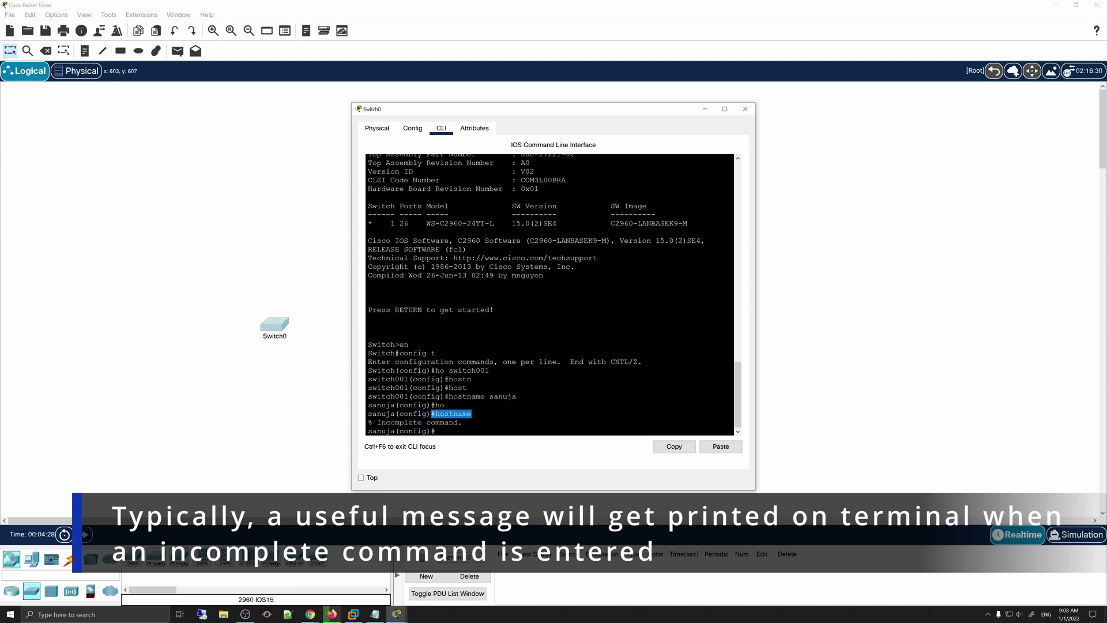
click(431, 413)
drag(367, 422, 436, 431)
click(463, 423)
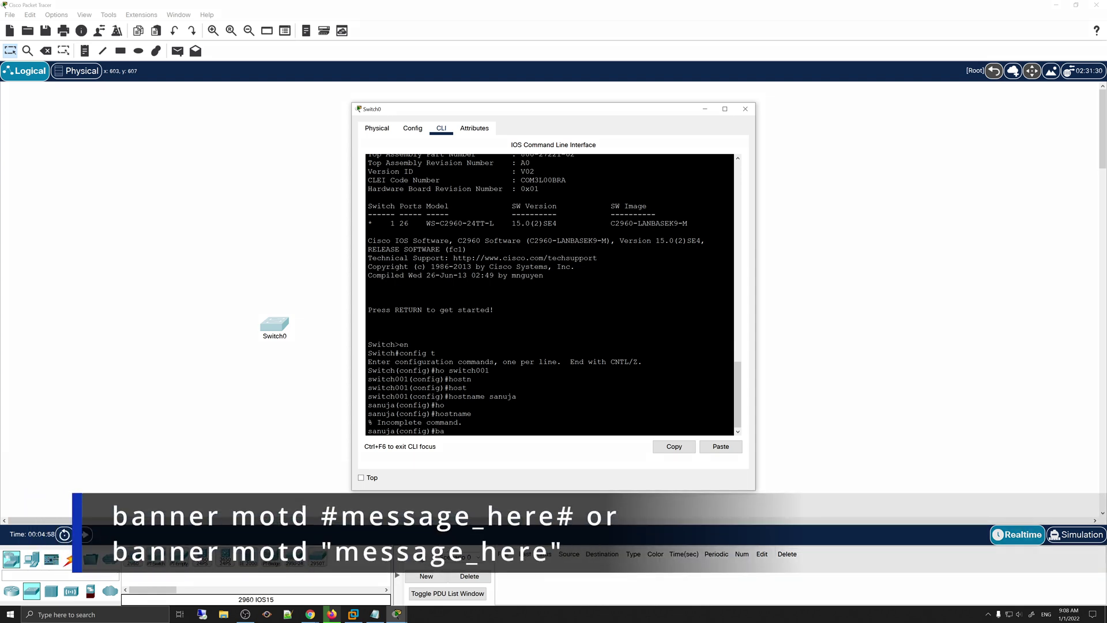
Set the MOTD banner to 'Do not enter!' with 'banner motd #Do not enter!#'
text(bann)
key(Tab)
text(mo)
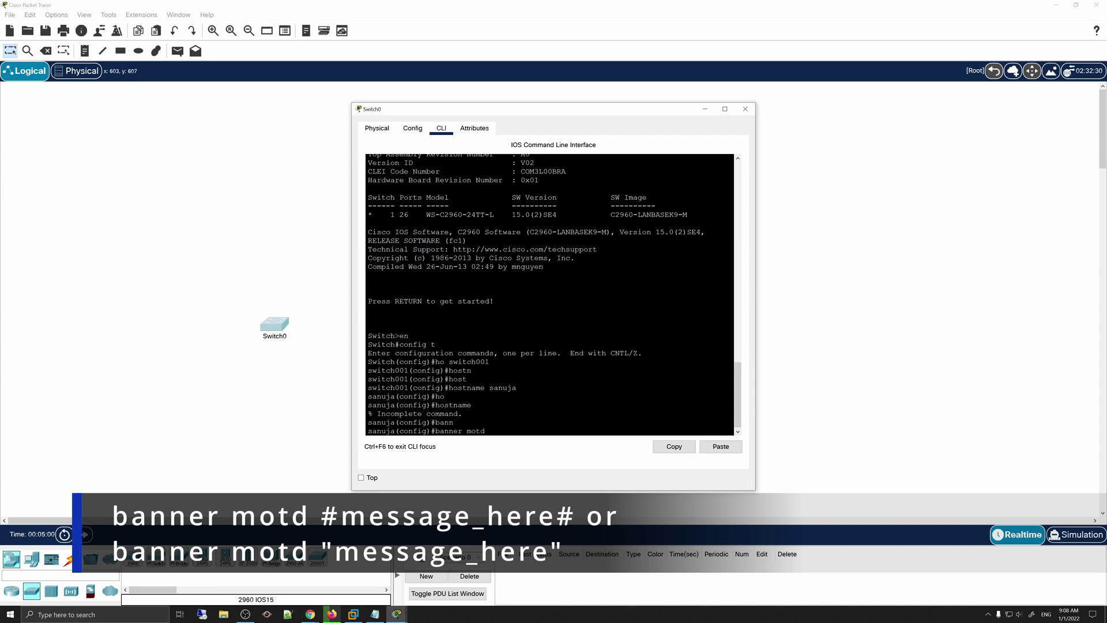
text(td #)
text(#Do not entre)
key(BackSpace)
key(BackSpace)
text(ter!)
text(#)
key(Return)
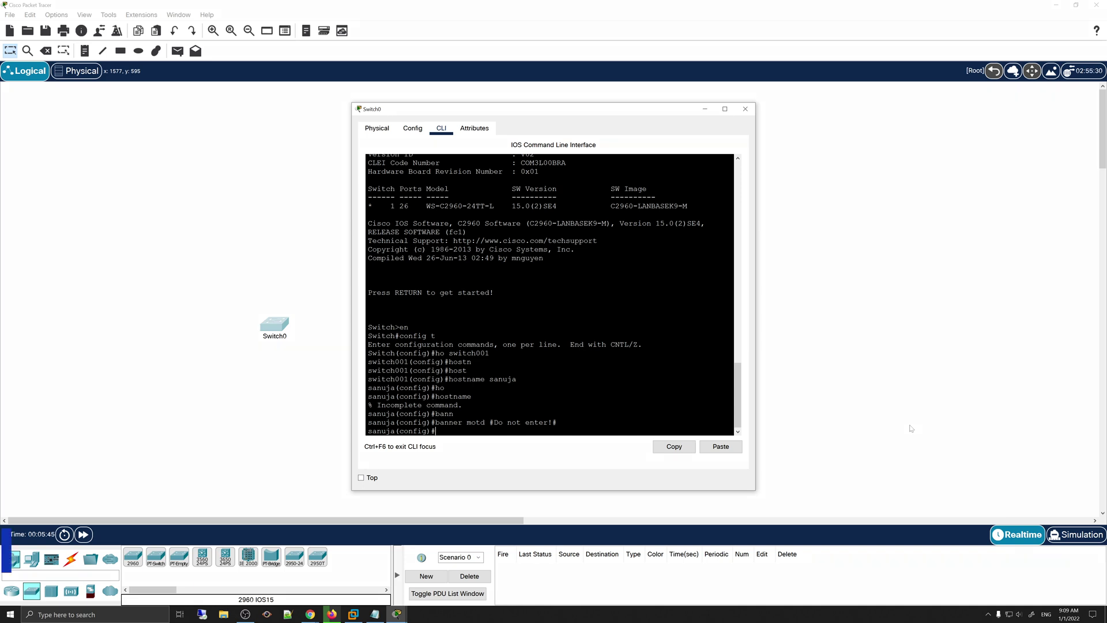
Set the switch's enable password with the 'enable password' command
text(enable password)
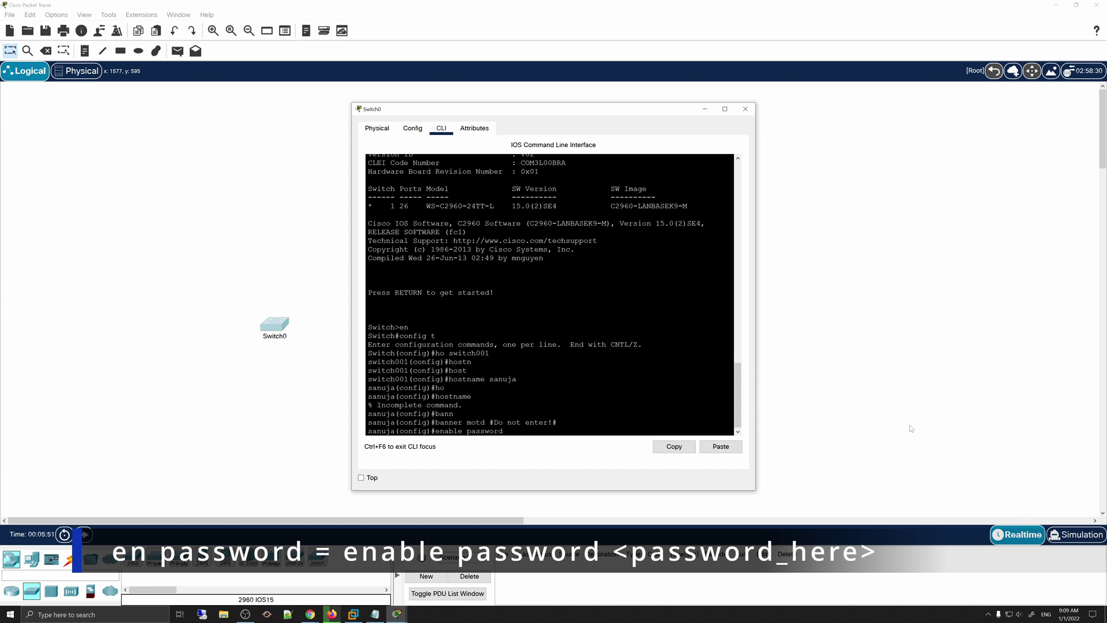
text( cisco)
key(Return)
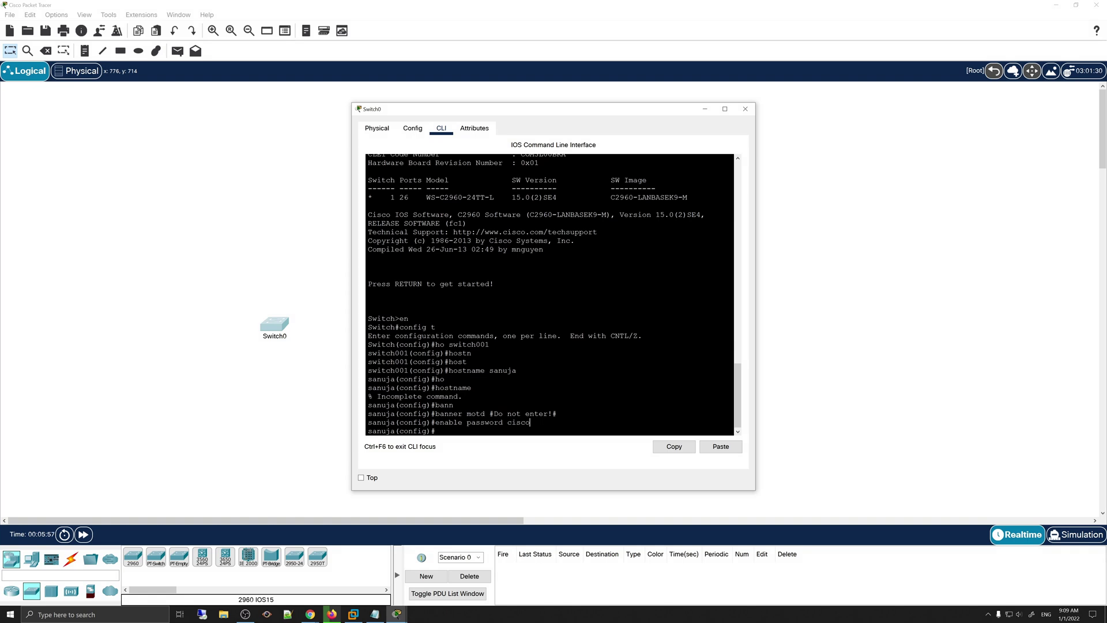
drag(530, 422, 426, 422)
click(427, 422)
Run 'do sh run' and confirm the hostname sanuja and enable password lines in the running config
text(do sh run)
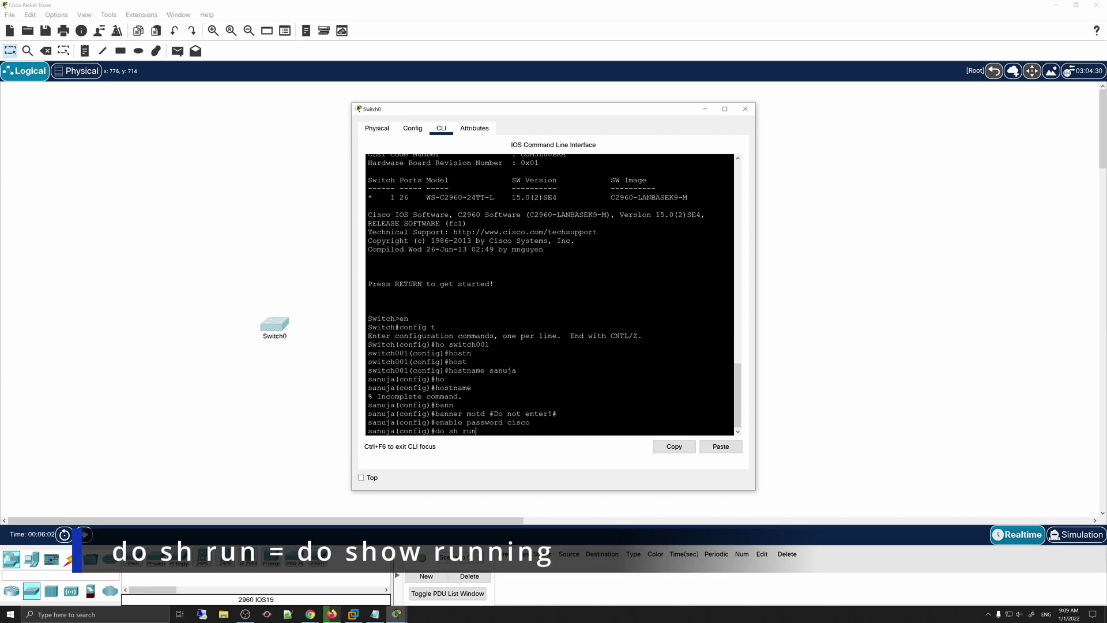
key(Return)
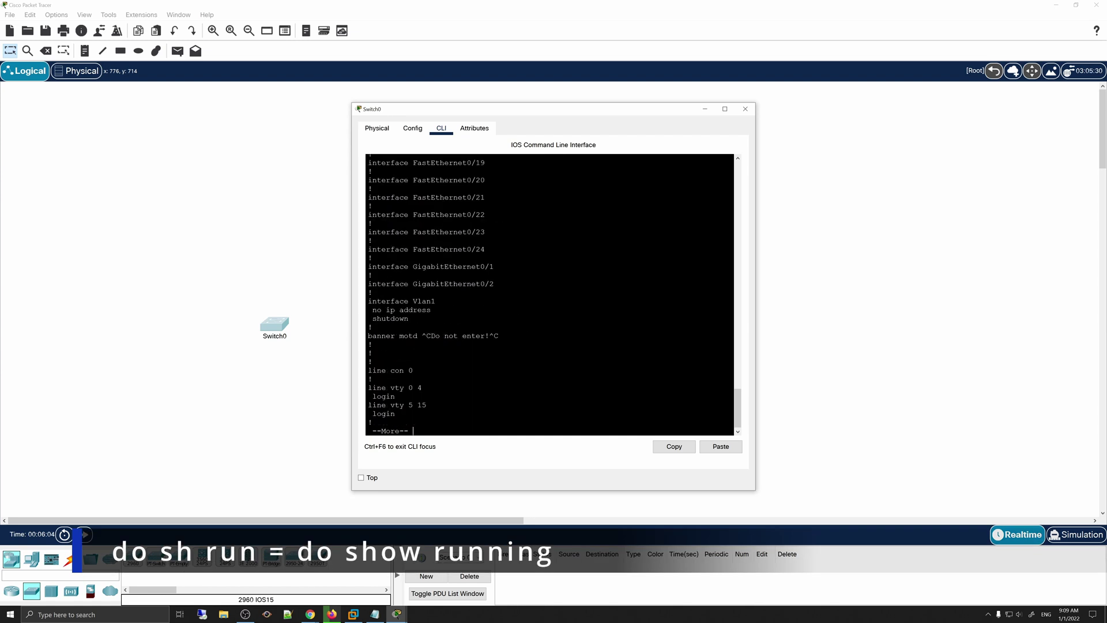
key(space)
scroll(550, 294, up, 15)
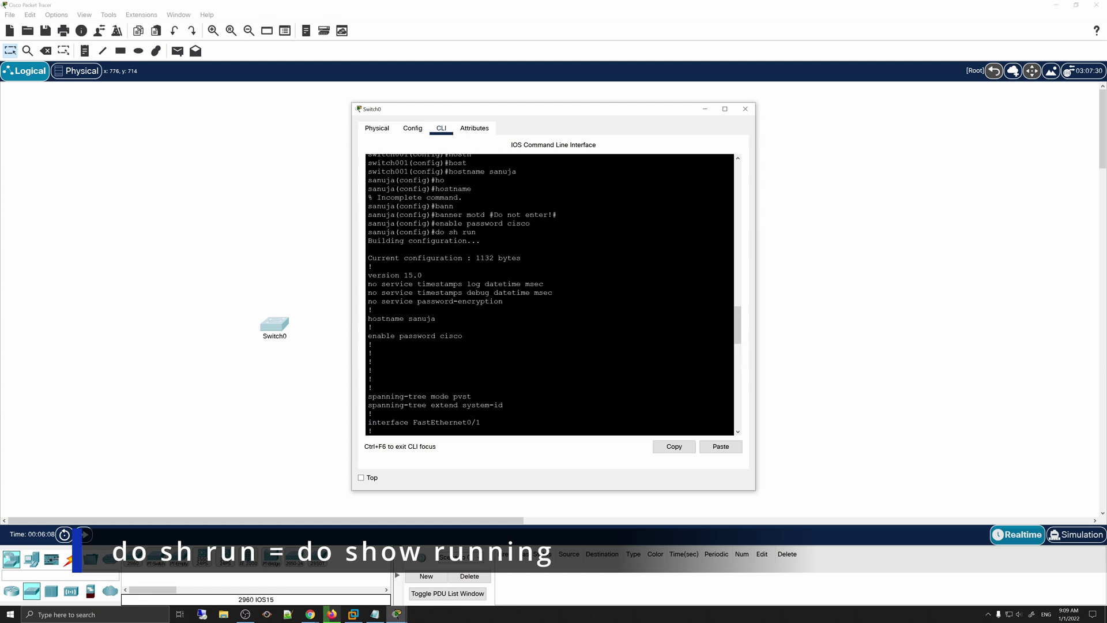
drag(373, 309, 371, 327)
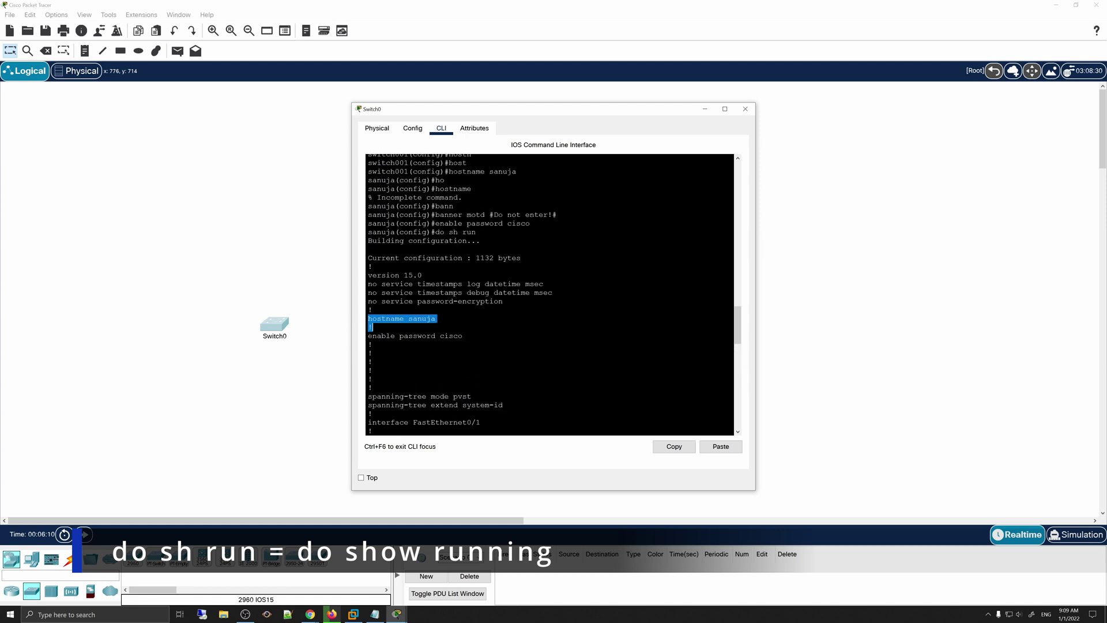
click(436, 319)
mouse_move(464, 335)
mouse_down()
mouse_move(368, 335)
mouse_move(464, 335)
mouse_up()
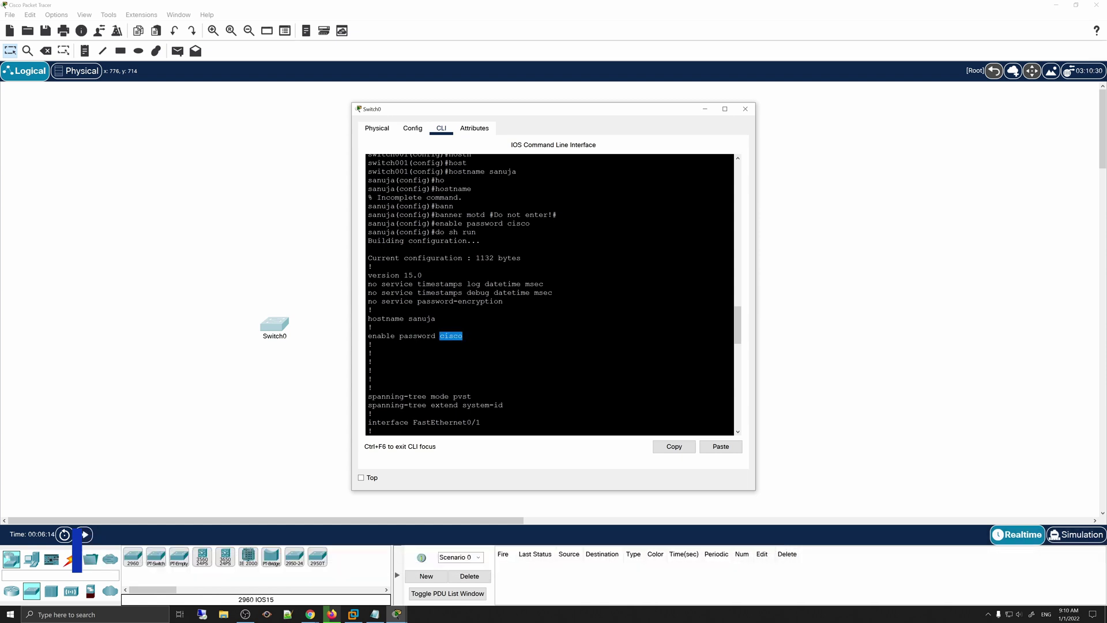
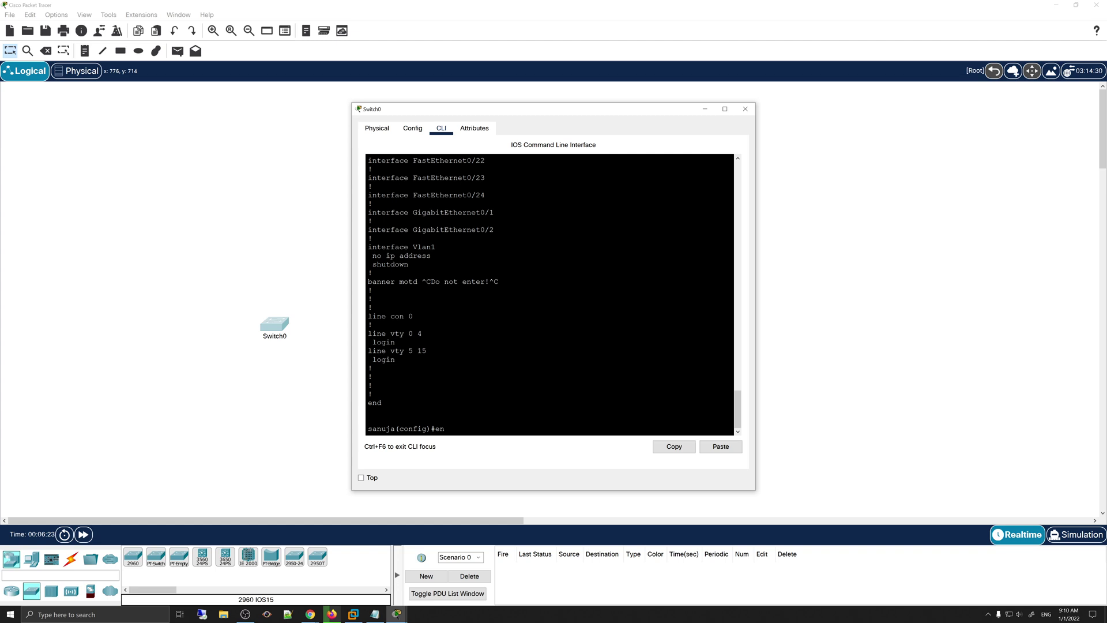
Set an enable secret, correcting the mistyped 'enable secreat' command along the way
key(Tab)
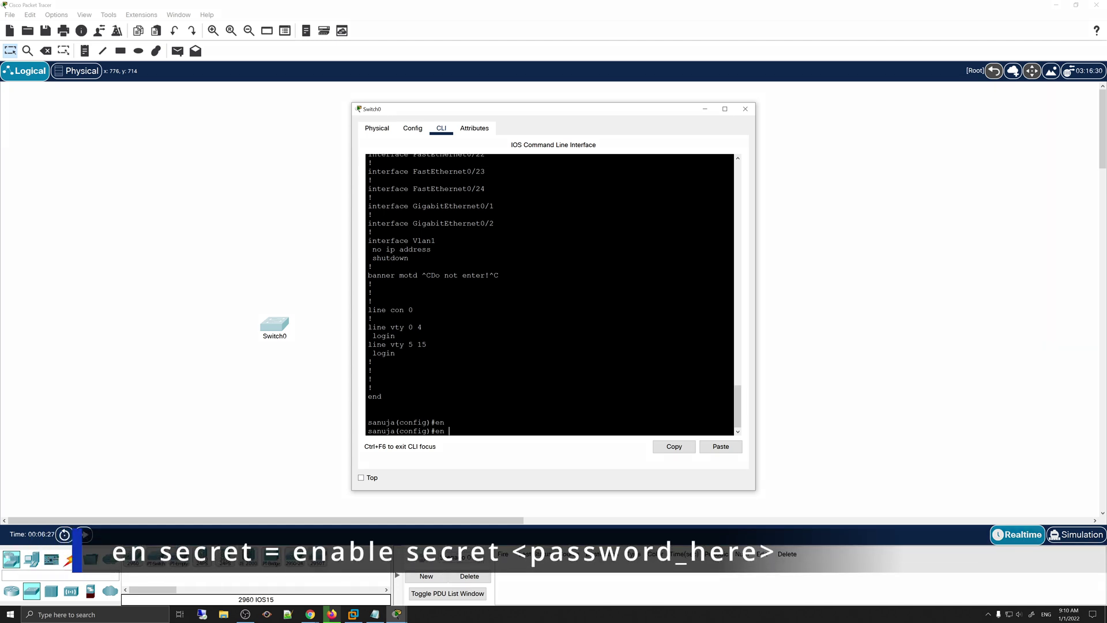
text(secret cisco)
key(Return)
text(enable)
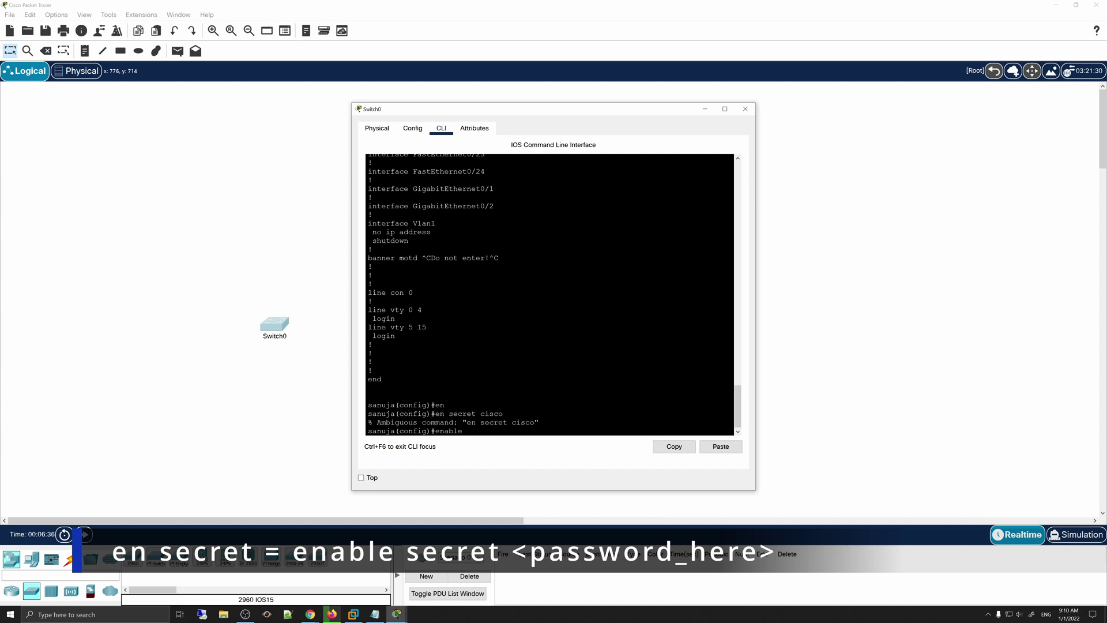
text( secreat cisco)
key(Return)
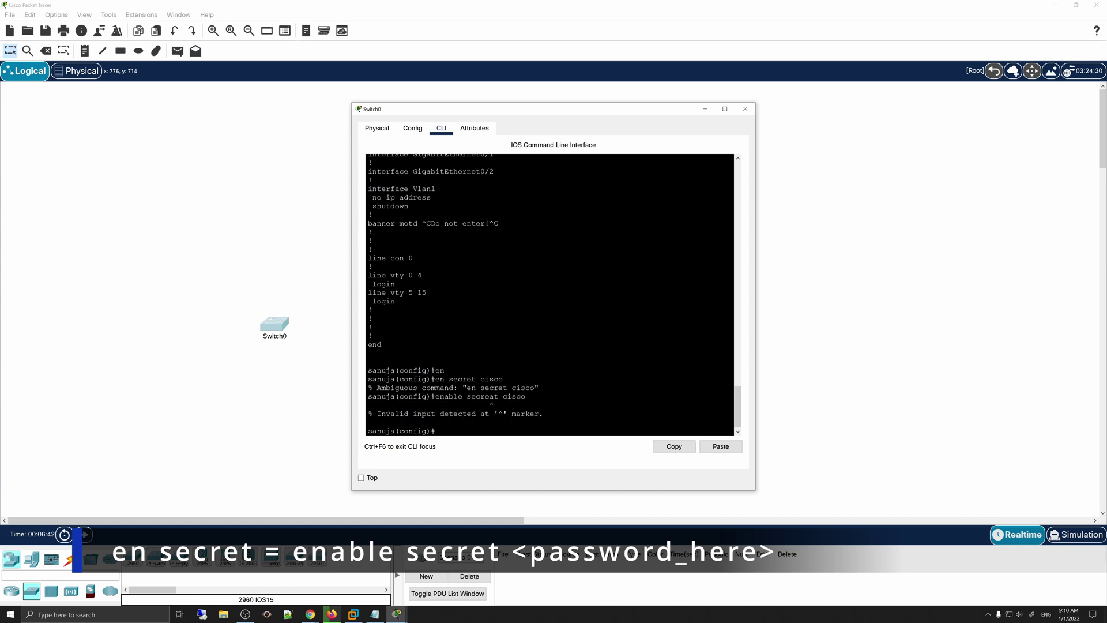
key(Up)
key(BackSpace)
key(BackSpace)
key(BackSpace)
key(BackSpace)
key(BackSpace)
key(BackSpace)
key(BackSpace)
key(BackSpace)
key(BackSpace)
key(BackSpace)
key(BackSpace)
key(BackSpace)
text(ecret cisco)
key(Return)
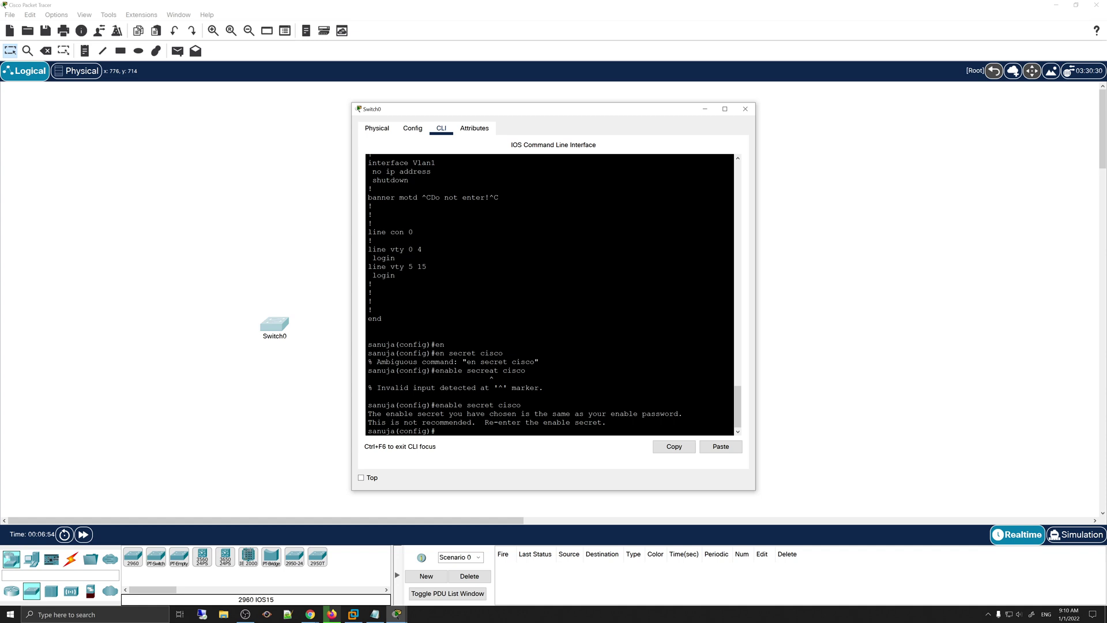
Change the enable secret to differ from the enable password after the matching-password warning
drag(368, 414, 607, 422)
drag(611, 425, 368, 398)
key(Up)
text(l)
key(Return)
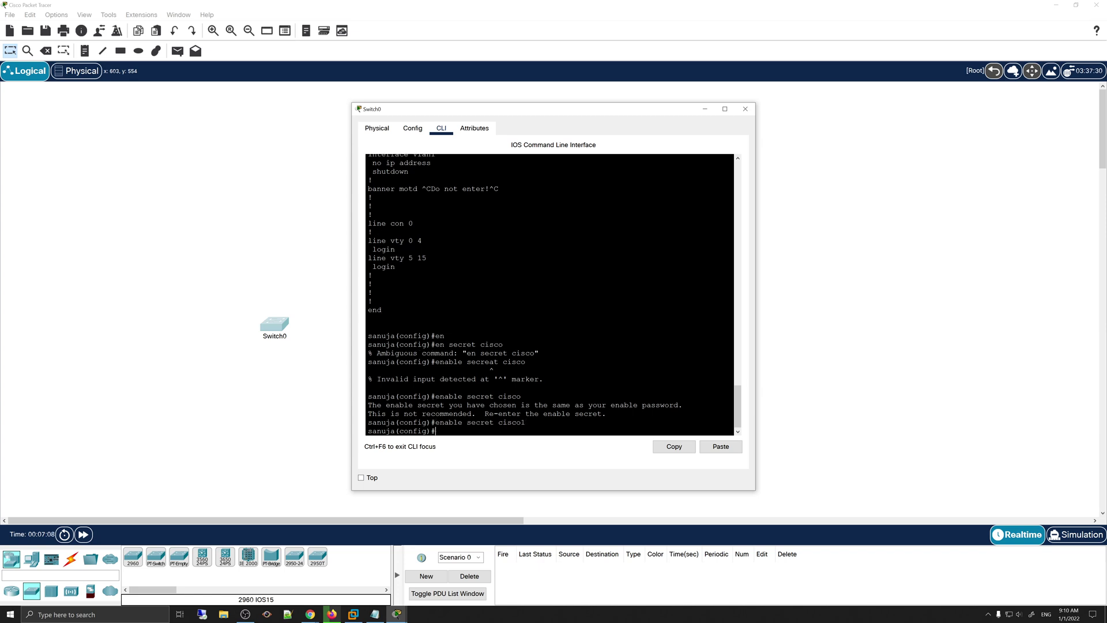
Display the running configuration with do sh run and page through it
text(do sh run)
key(Return)
key(space)
scroll(550, 294, up, 10)
scroll(549, 294, up, 3)
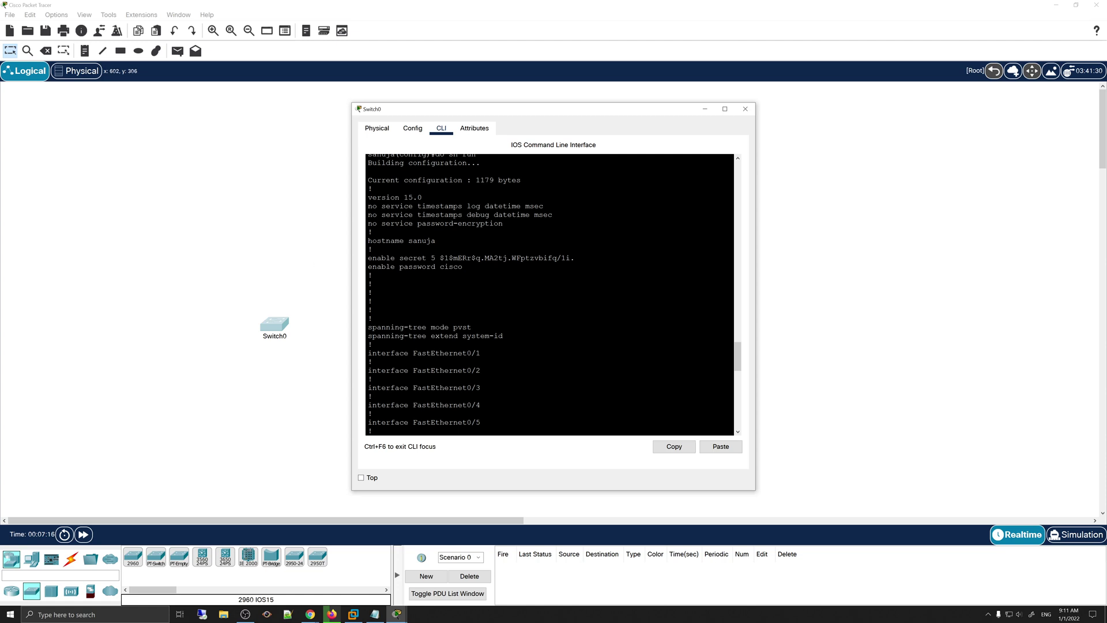
drag(367, 258, 575, 258)
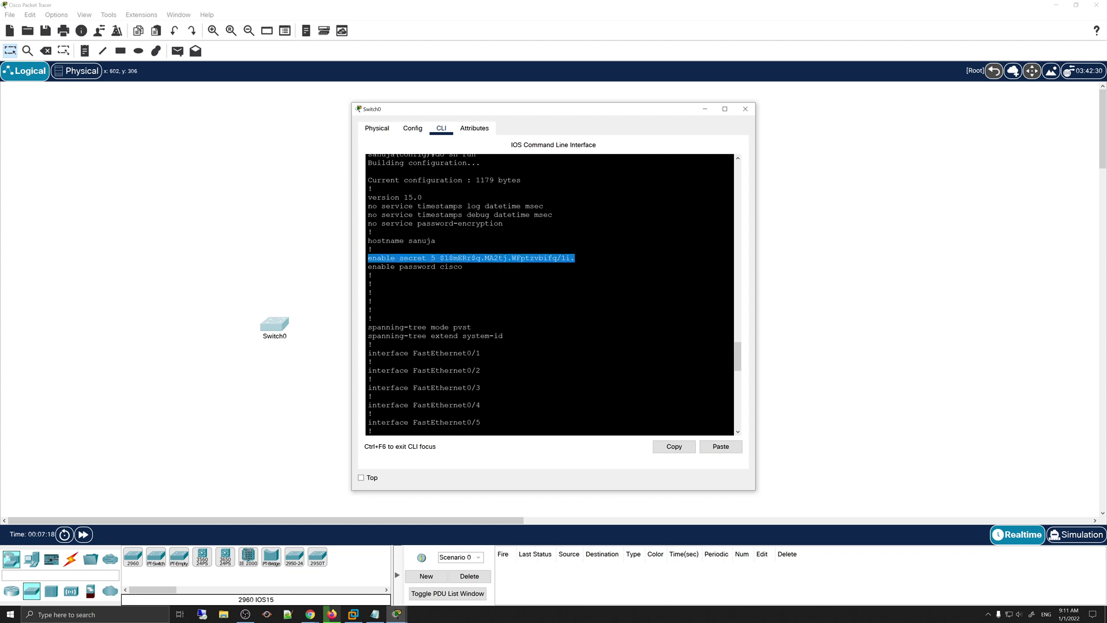
click(463, 266)
drag(463, 266, 575, 257)
click(369, 258)
scroll(551, 294, up, 5)
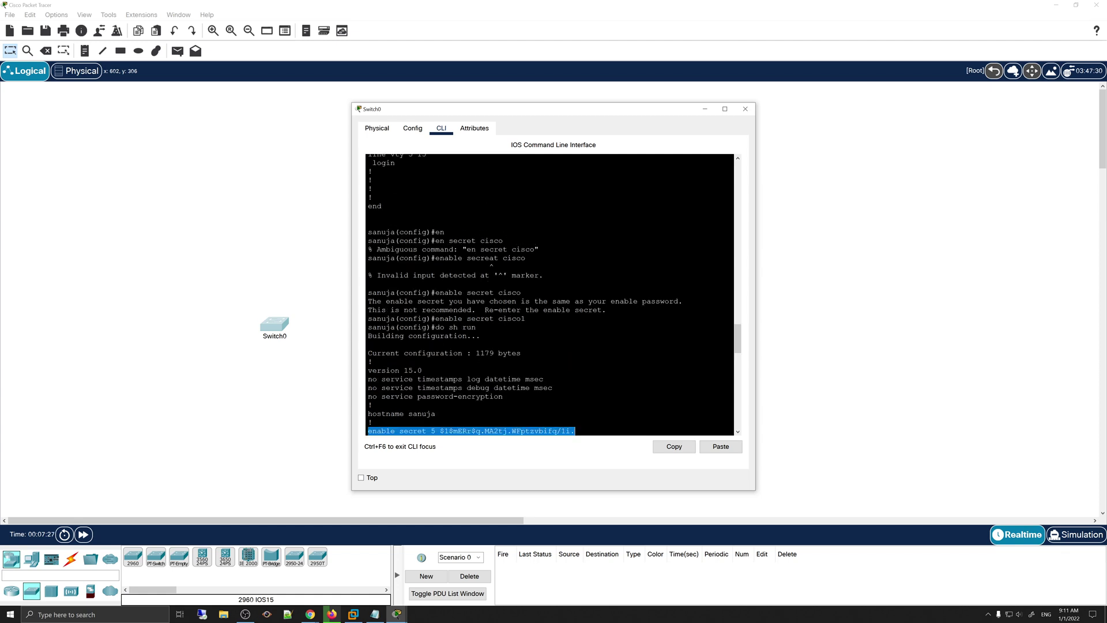
scroll(549, 294, down, 3)
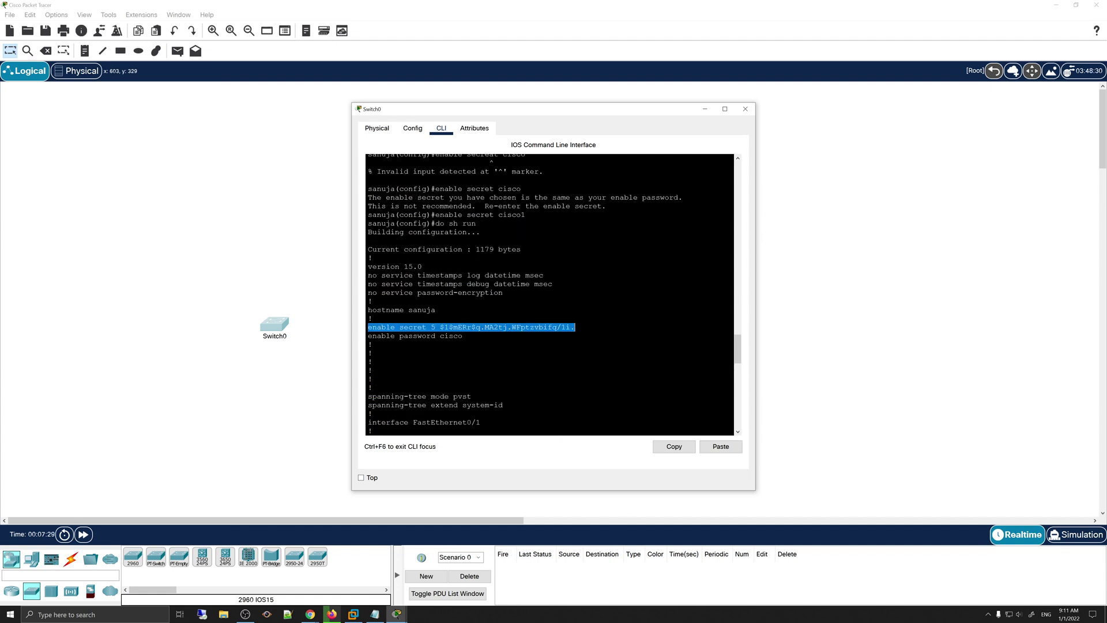
scroll(551, 294, up, 1)
drag(462, 370, 368, 370)
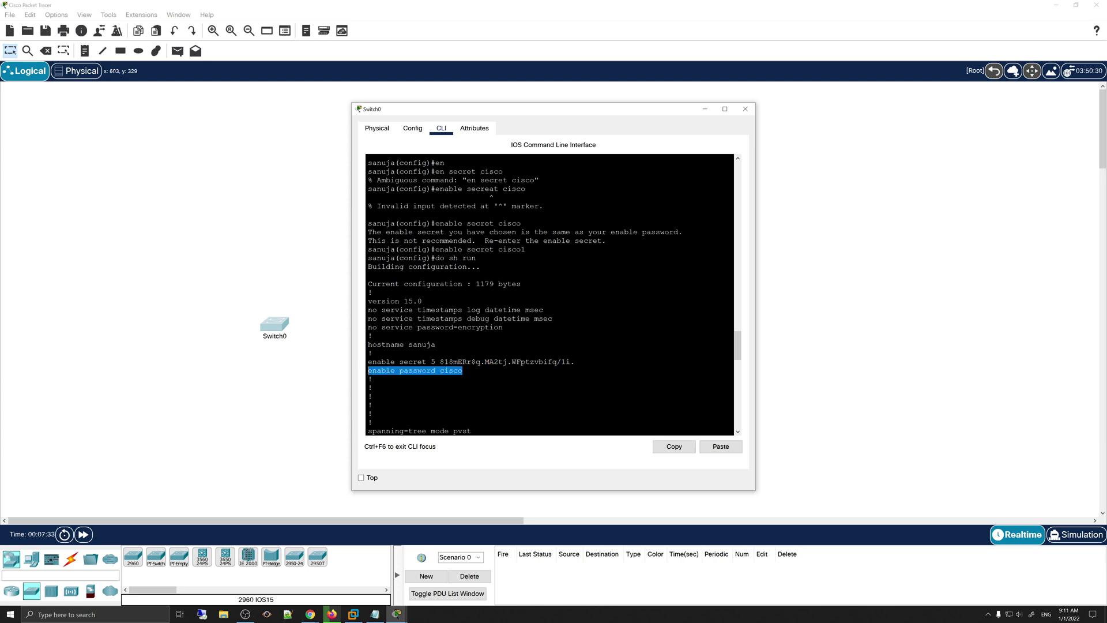
triple_click(369, 361)
scroll(369, 361, up, 1)
scroll(551, 294, up, 1)
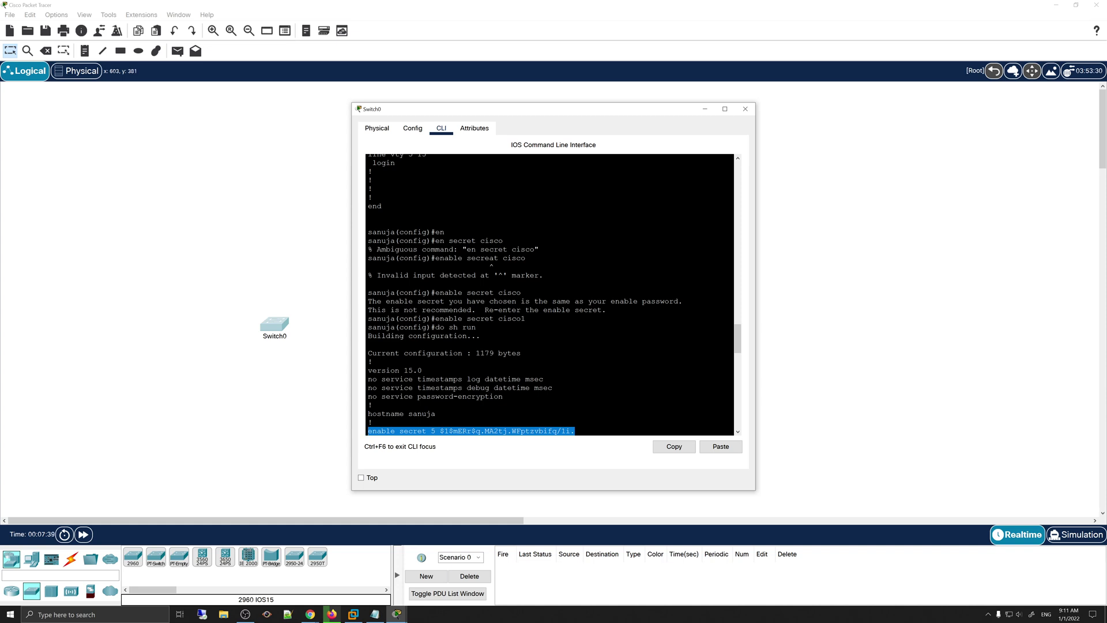
scroll(551, 294, down, 2)
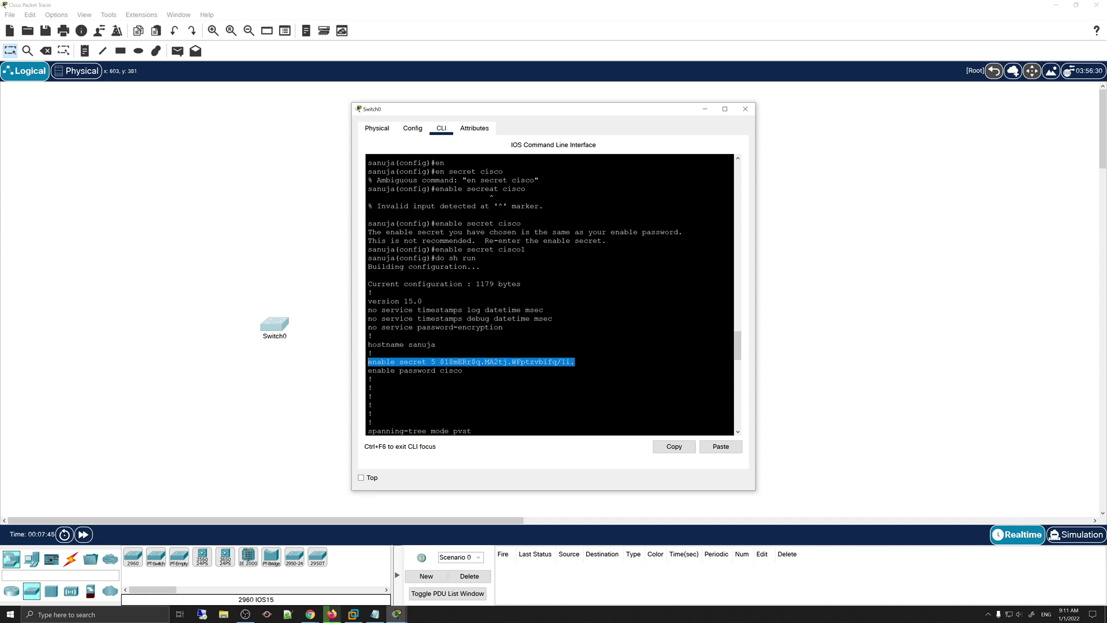
drag(462, 370, 368, 362)
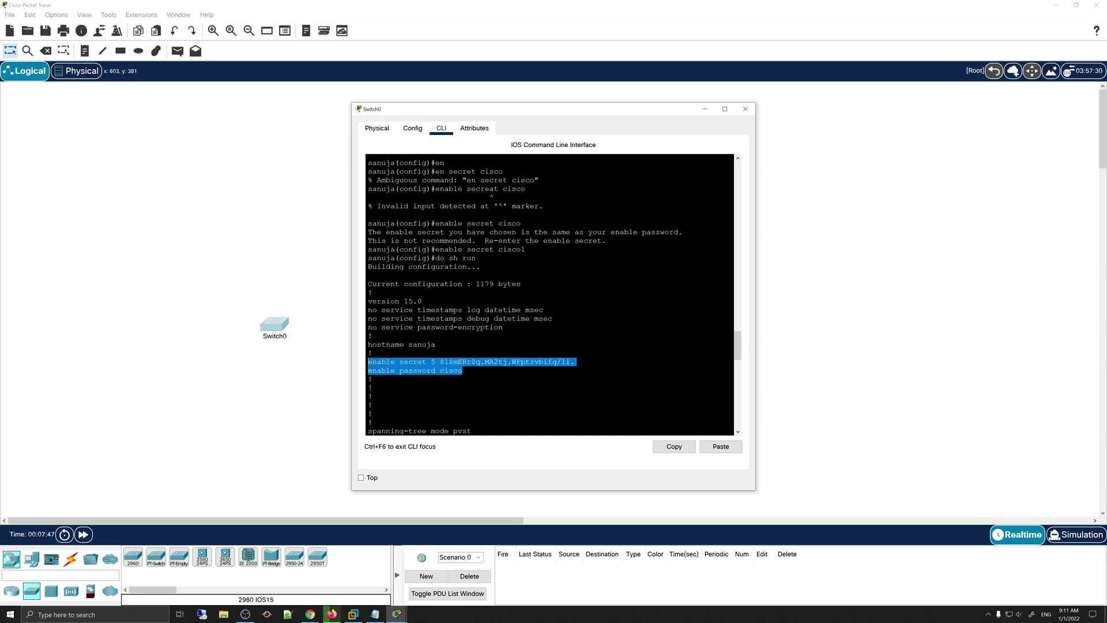
scroll(551, 294, up, 2)
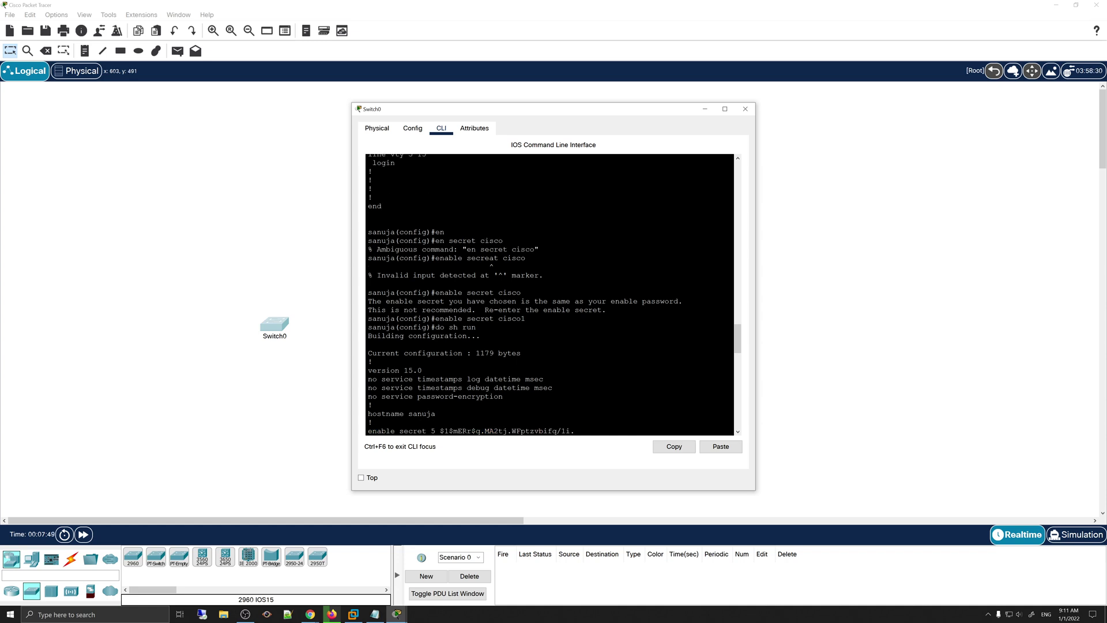
drag(605, 310, 368, 301)
scroll(550, 295, down, 20)
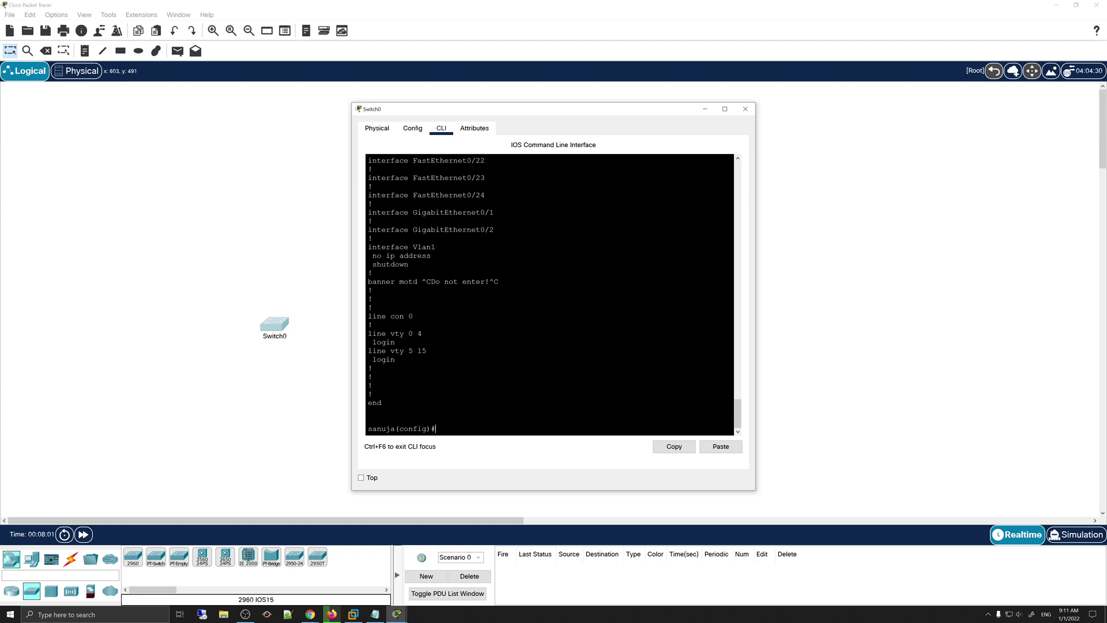
Turn on service password-encryption in global configuration mode
text(ervice )
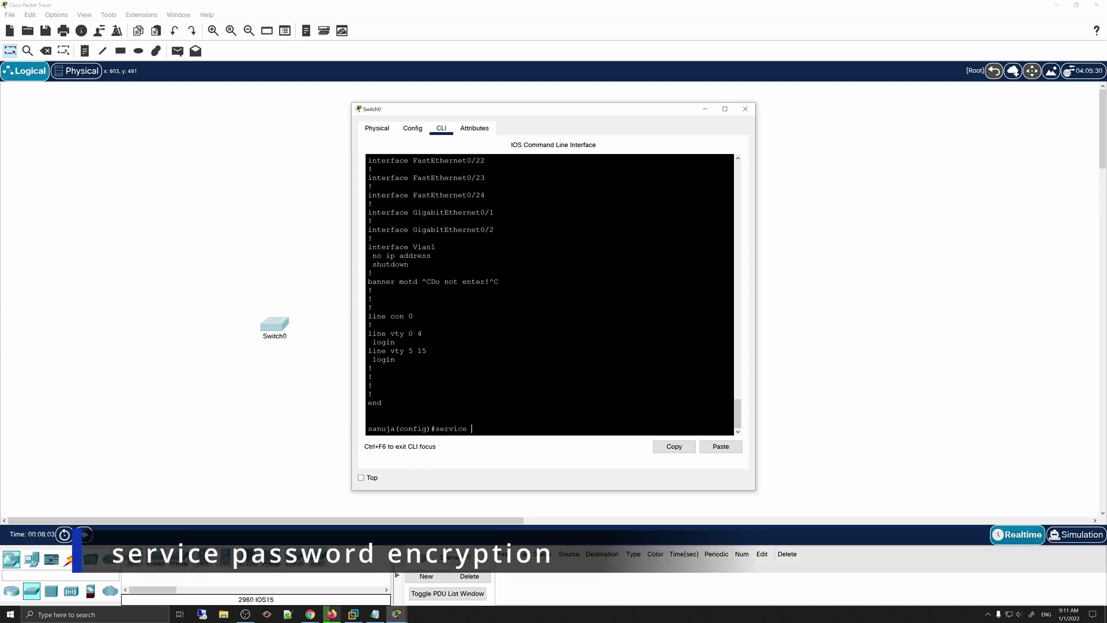
text(pass)
key(Tab)
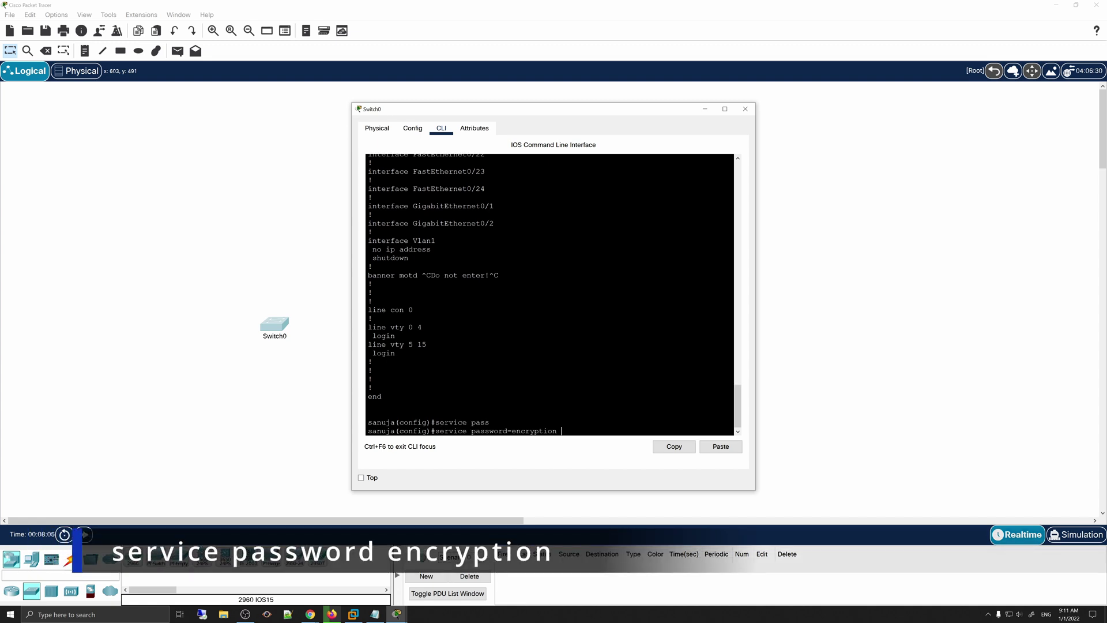
key(Return)
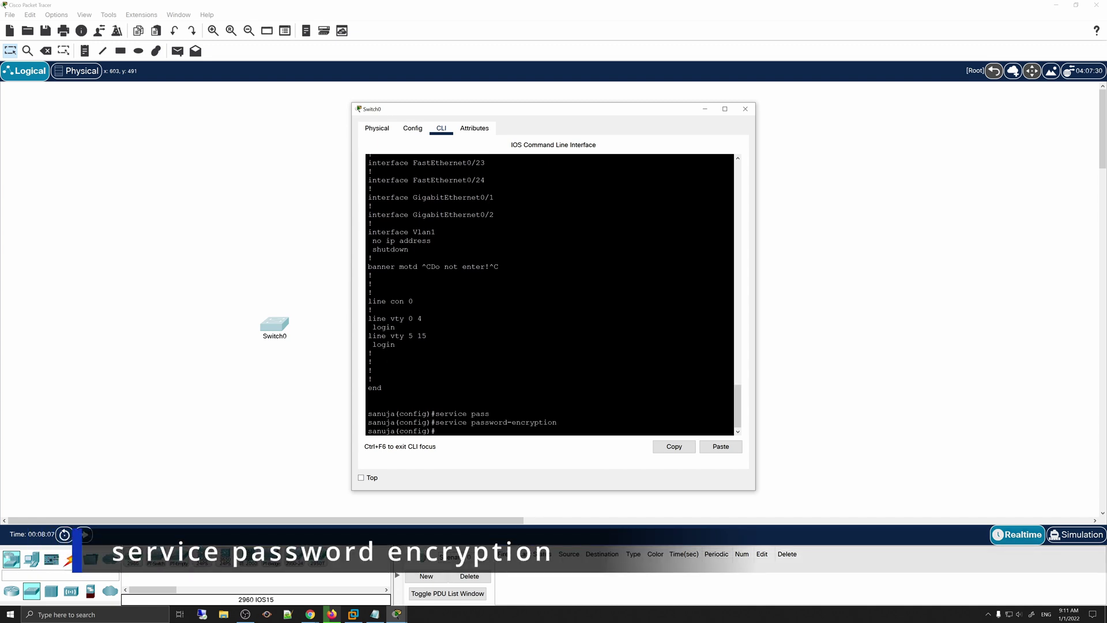
Show the running config and highlight the now-encrypted enable password and secret lines
text(do sh run)
key(Return)
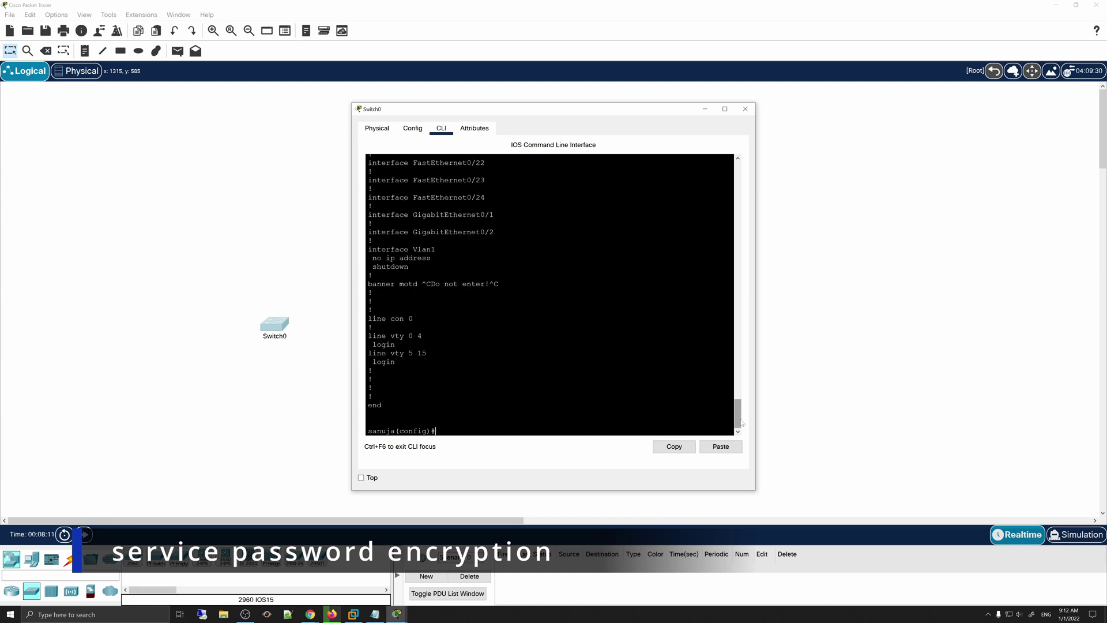
scroll(742, 422, up, 20)
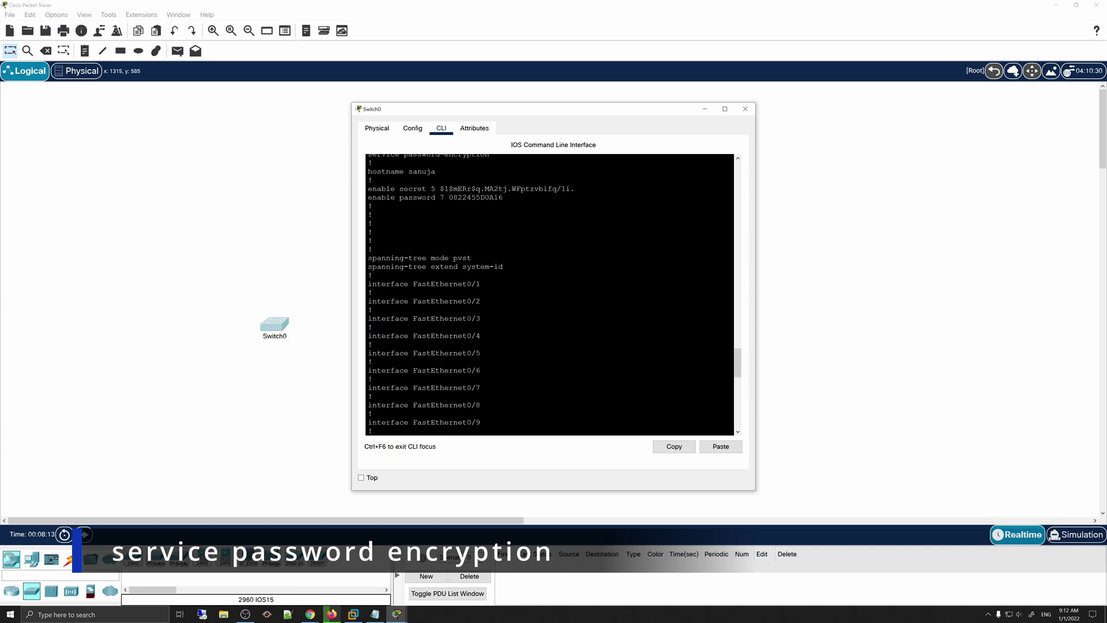
drag(503, 370, 368, 361)
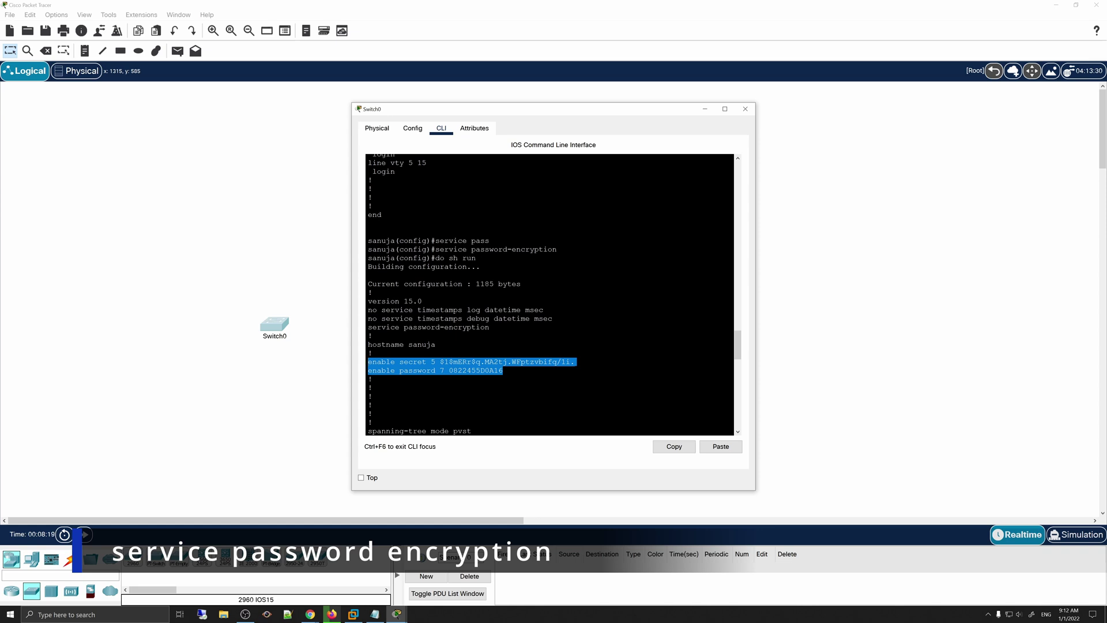
drag(368, 361, 369, 352)
click(370, 353)
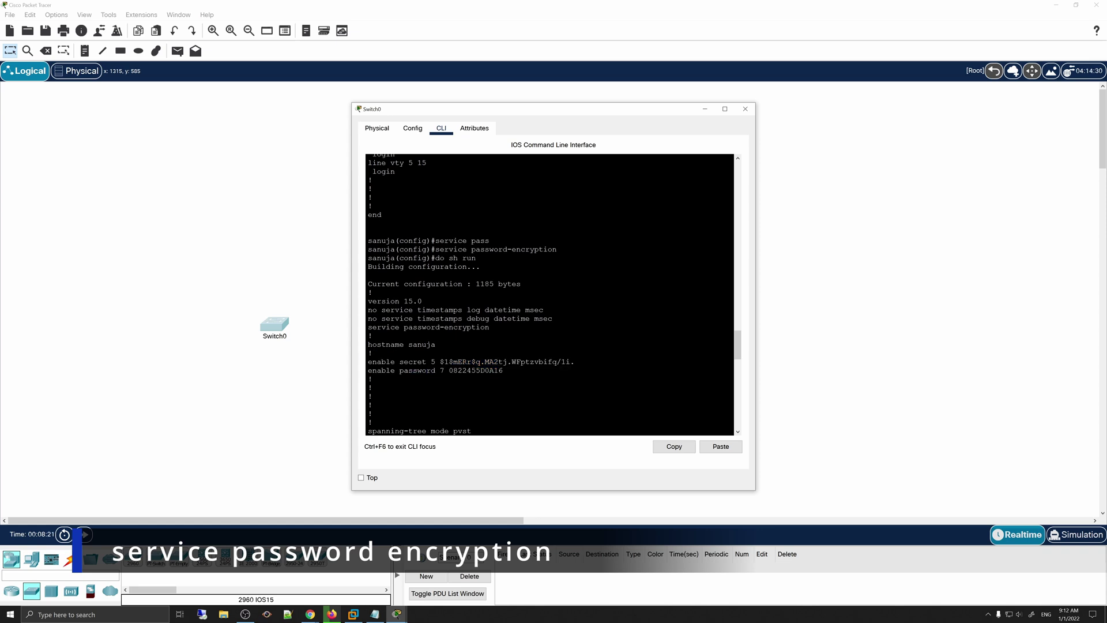
drag(575, 361, 368, 361)
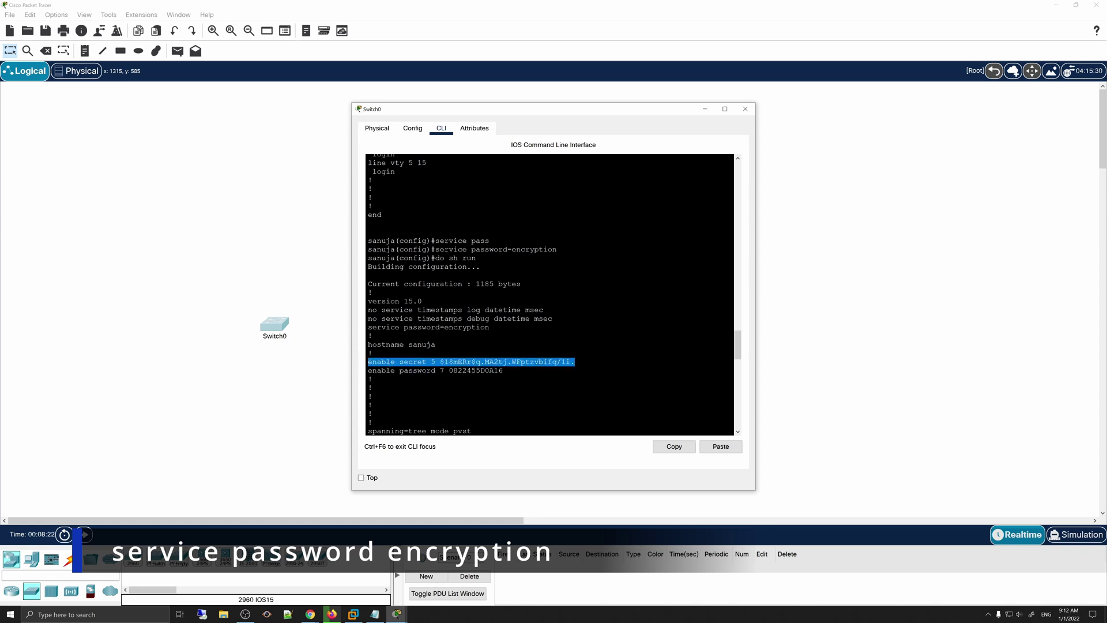
click(368, 362)
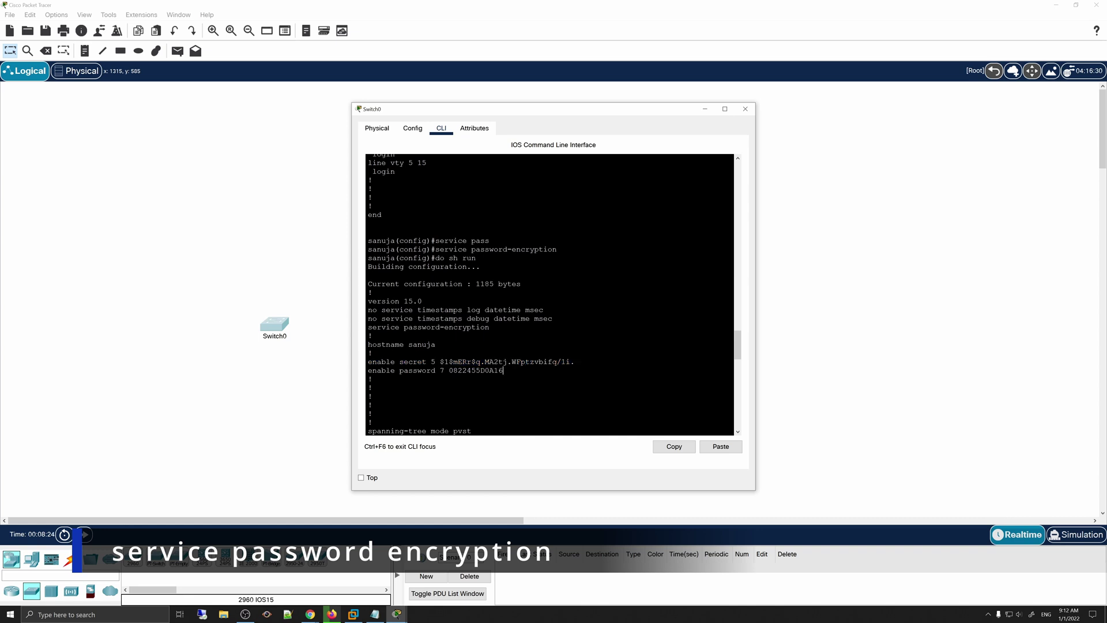
drag(503, 370, 368, 361)
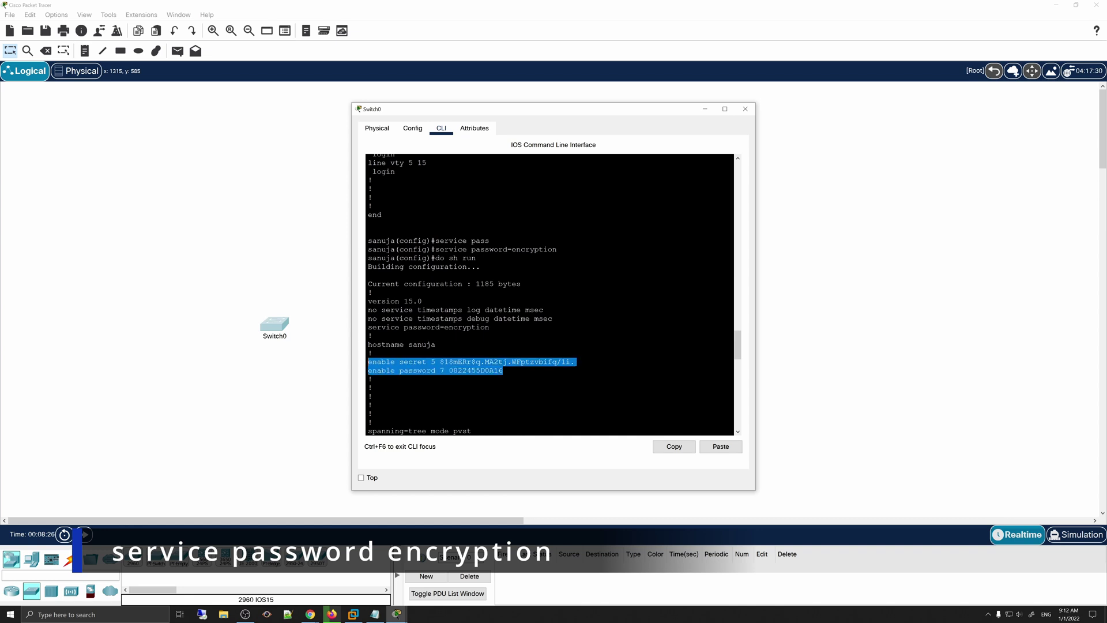
scroll(549, 294, down, 20)
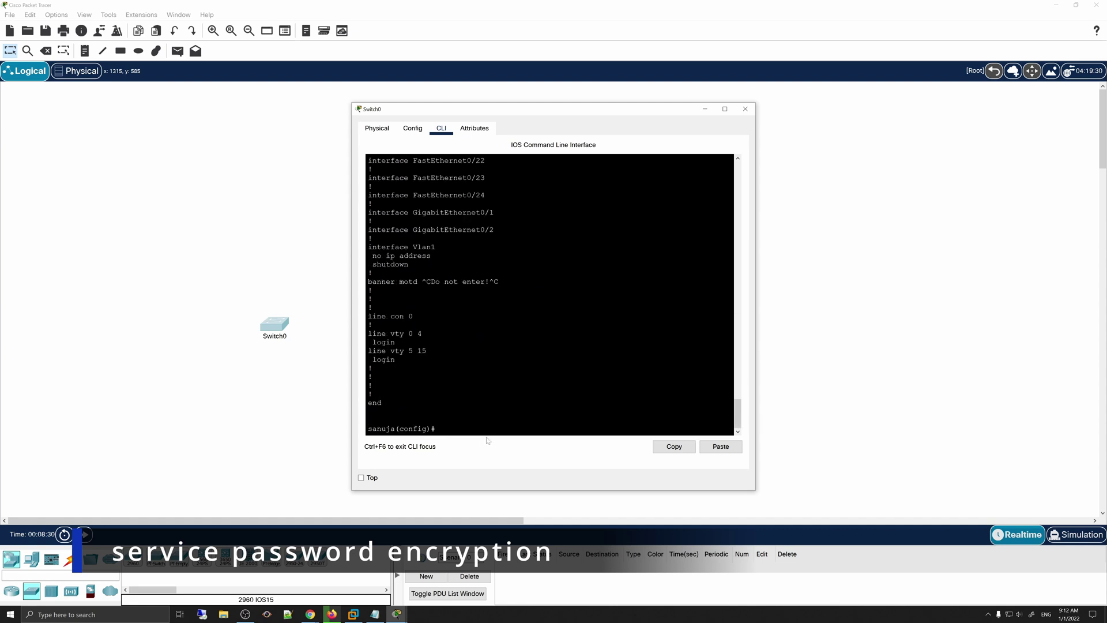
Enter service password-encryption at the config prompt without running it
text(do sh run)
key(BackSpace)
key(BackSpace)
key(BackSpace)
key(BackSpace)
key(BackSpace)
key(BackSpace)
key(BackSpace)
key(BackSpace)
key(BackSpace)
text(service password-encryption)
Enter line configuration for vty lines 0 to 15
key(BackSpace)
key(BackSpace)
key(BackSpace)
key(BackSpace)
key(BackSpace)
key(BackSpace)
key(BackSpace)
key(BackSpace)
key(BackSpace)
key(BackSpace)
key(BackSpace)
key(BackSpace)
key(BackSpace)
key(BackSpace)
key(BackSpace)
key(BackSpace)
key(BackSpace)
key(BackSpace)
key(BackSpace)
key(BackSpace)
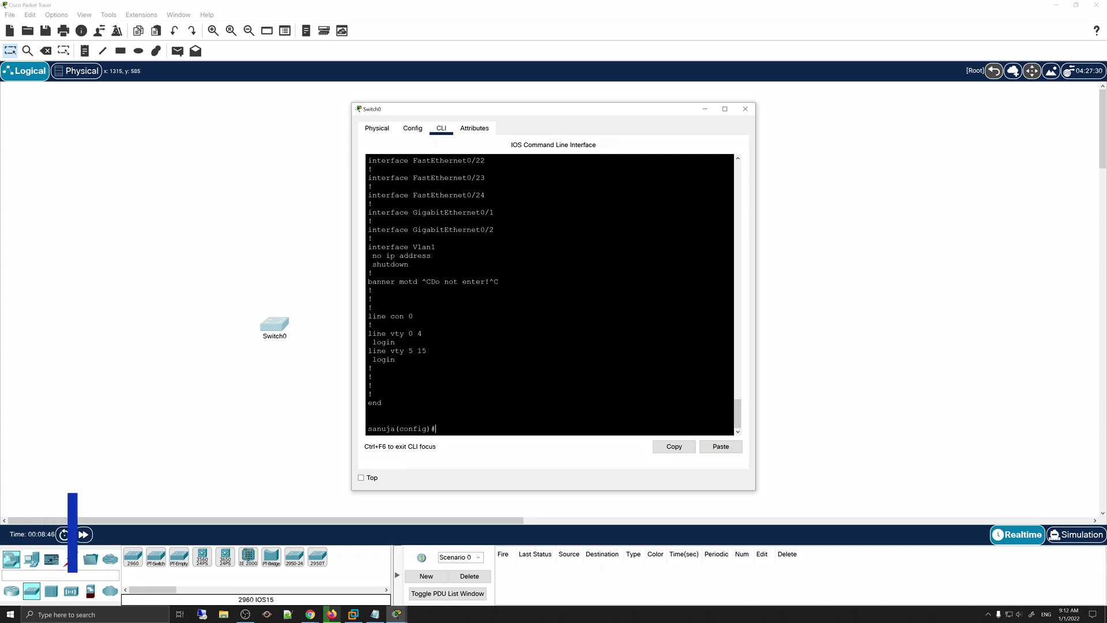
text(line vty 0 15)
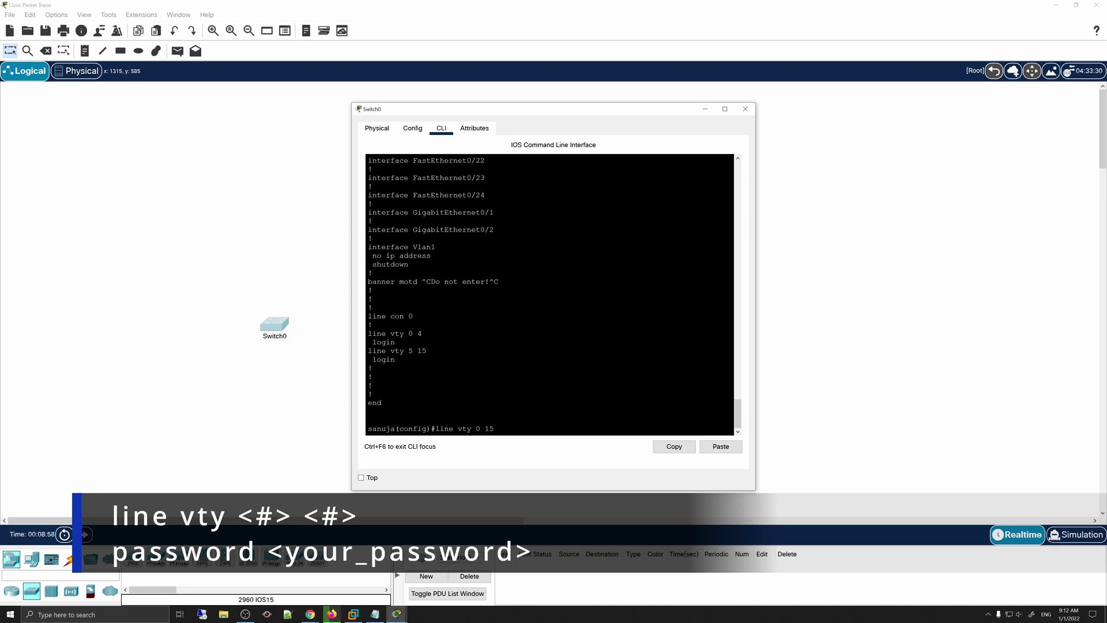
drag(474, 428, 495, 429)
click(494, 429)
text(9)
key(Return)
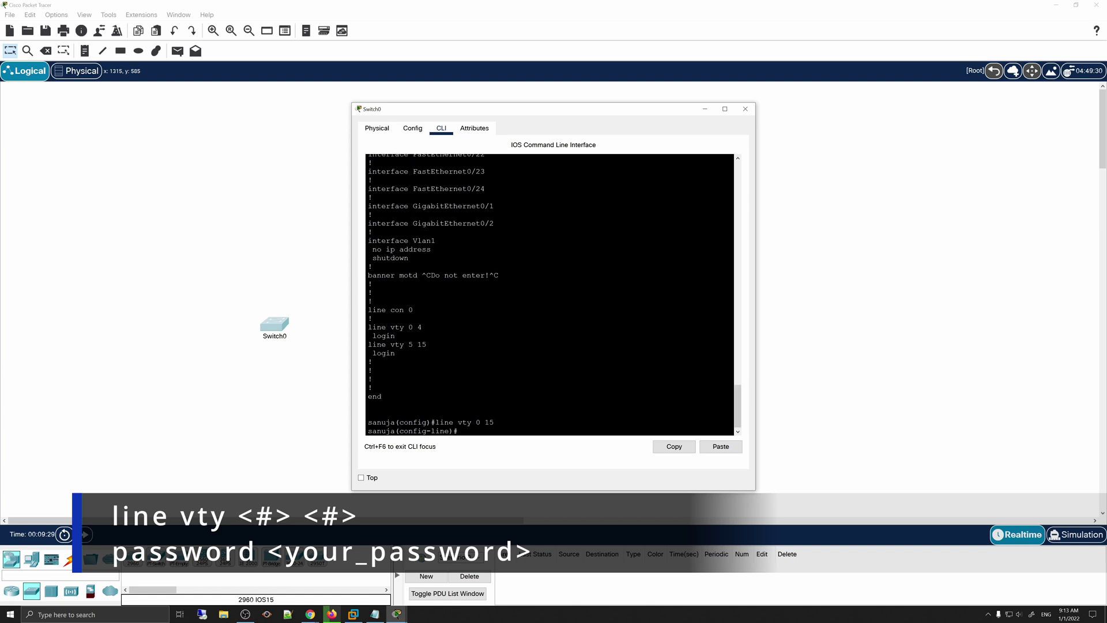
Give the vty lines a password, require login, and exit to global configuration
text(pass)
key(Tab)
text(cisco)
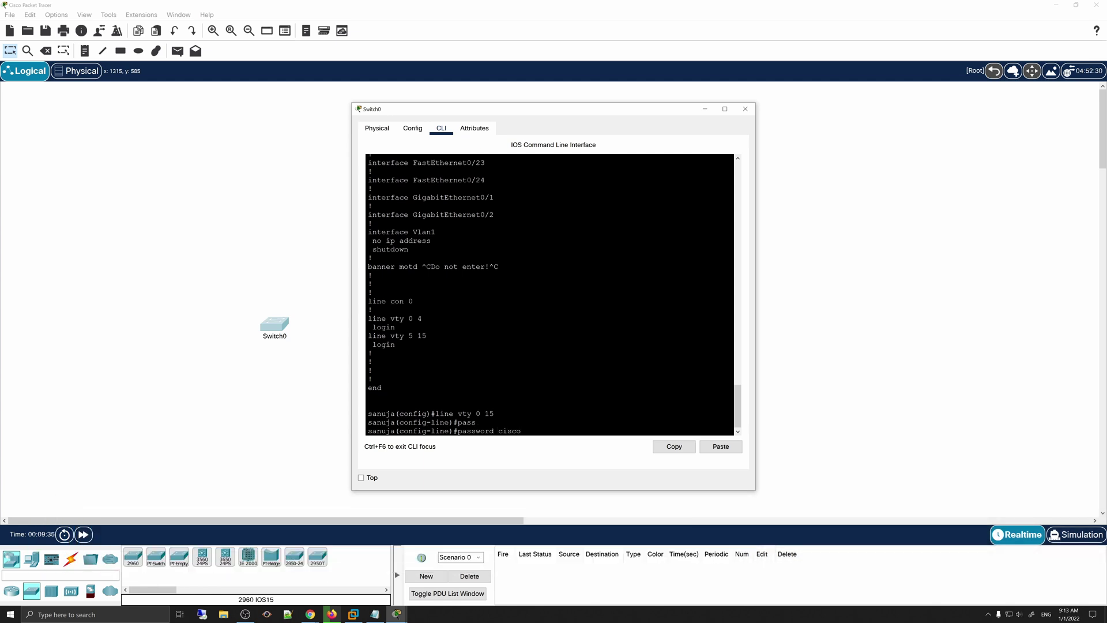
key(Return)
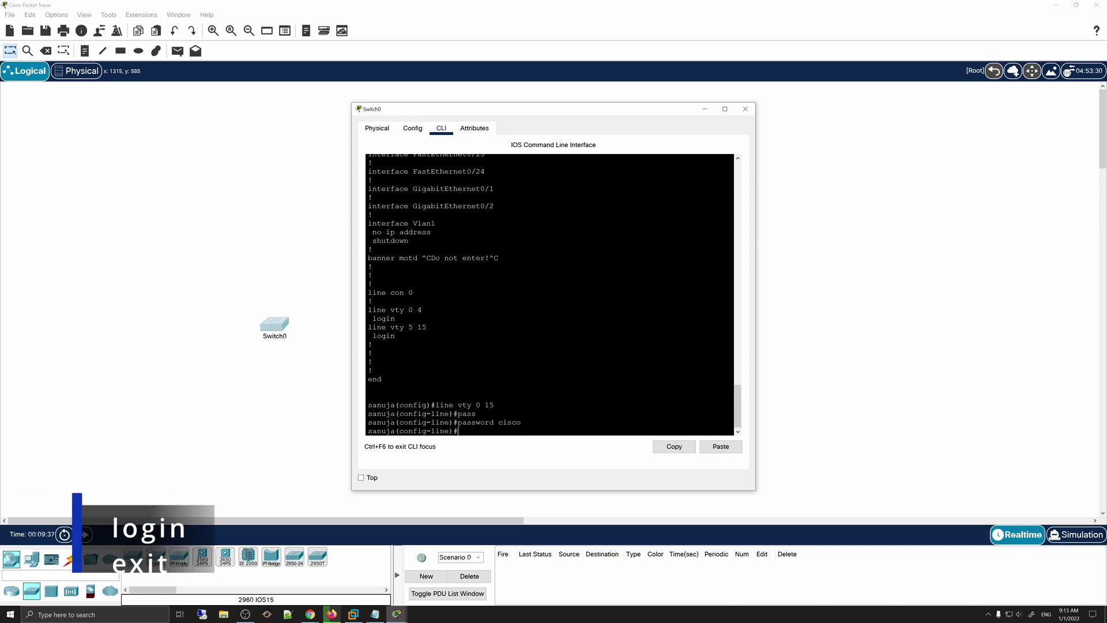
text(login)
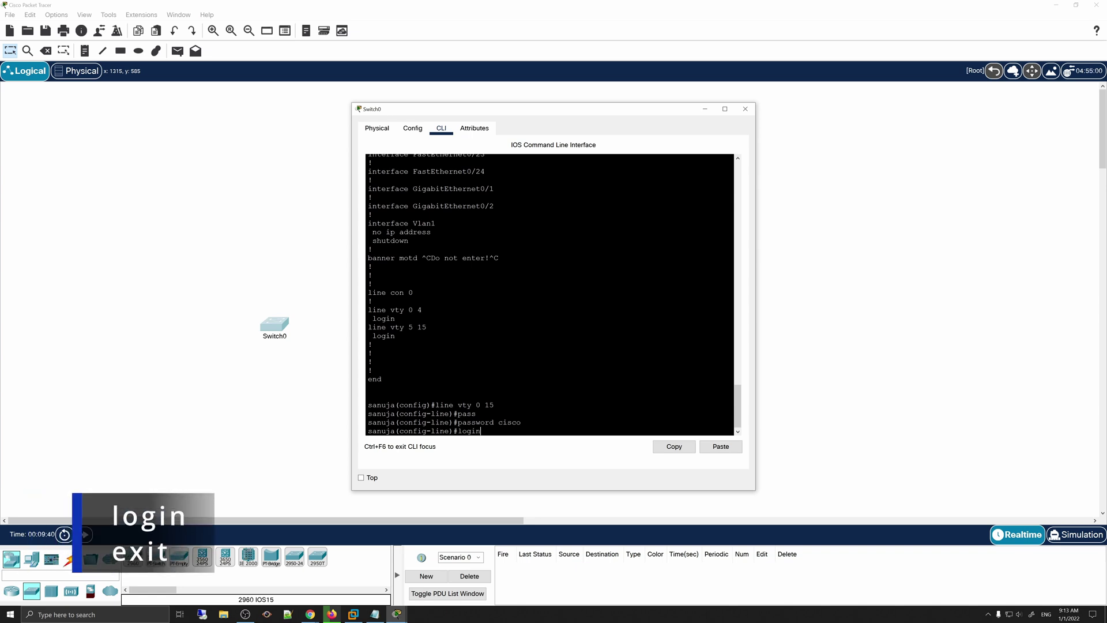
key(Return)
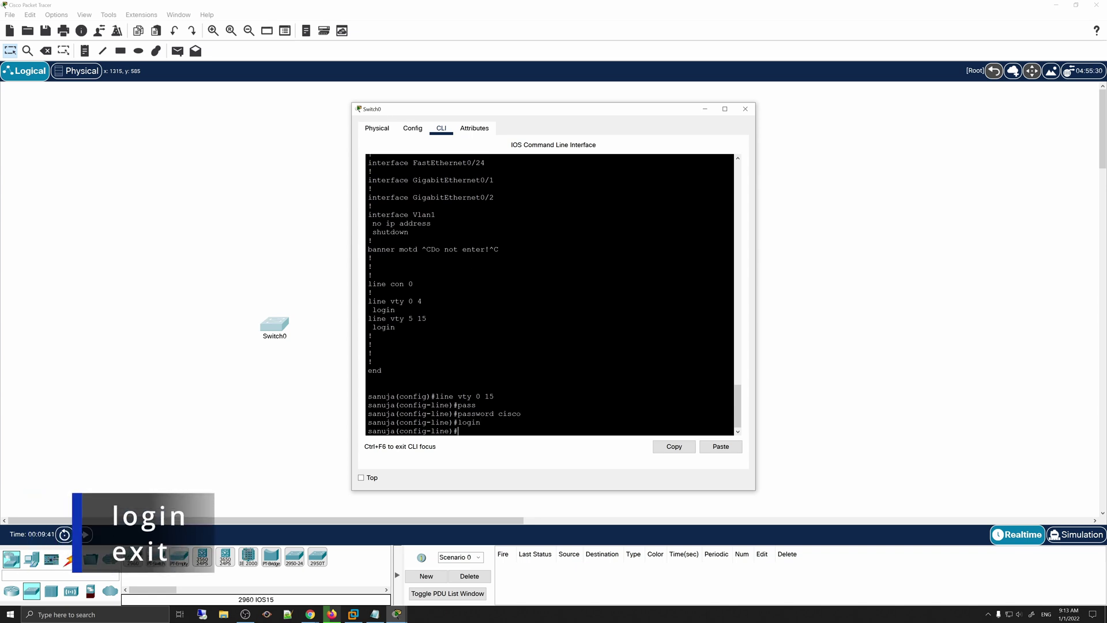
text(exit)
key(Return)
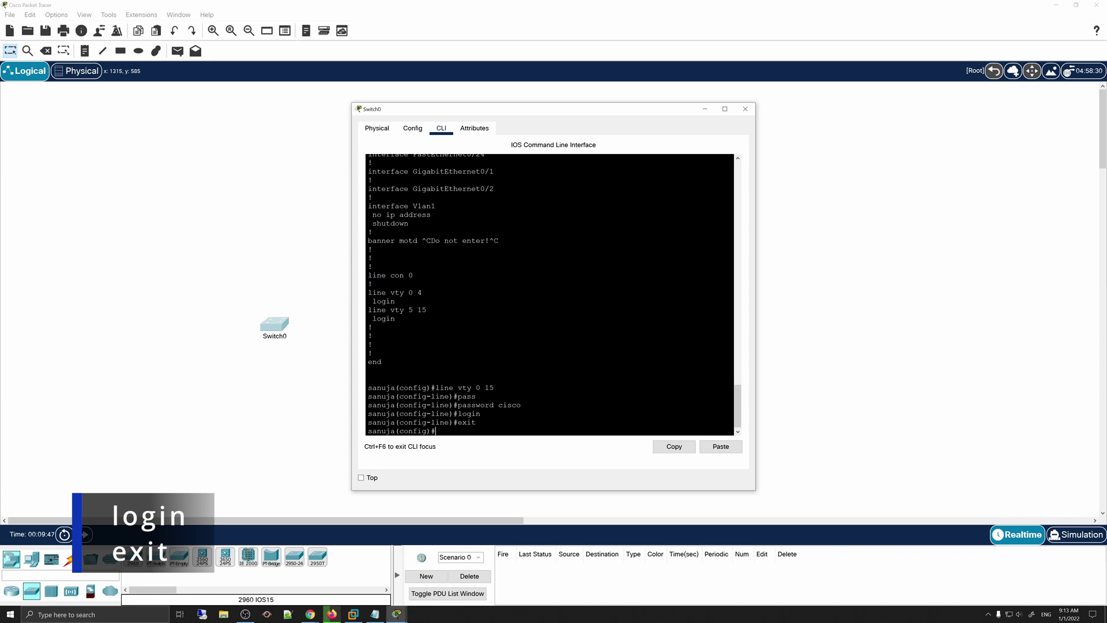
drag(523, 404, 476, 405)
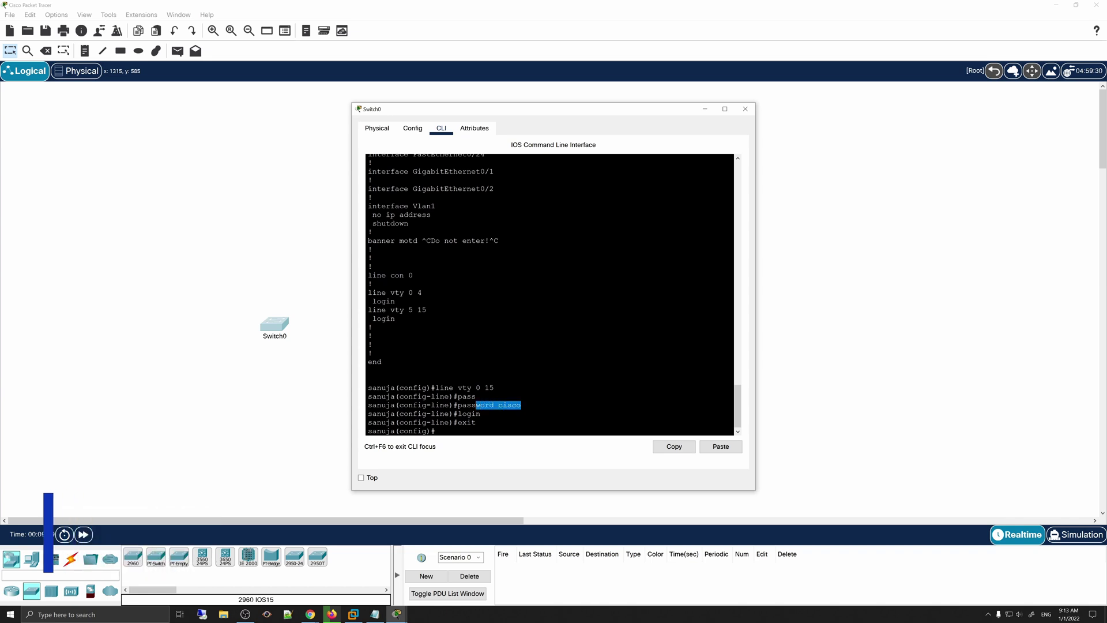
click(460, 387)
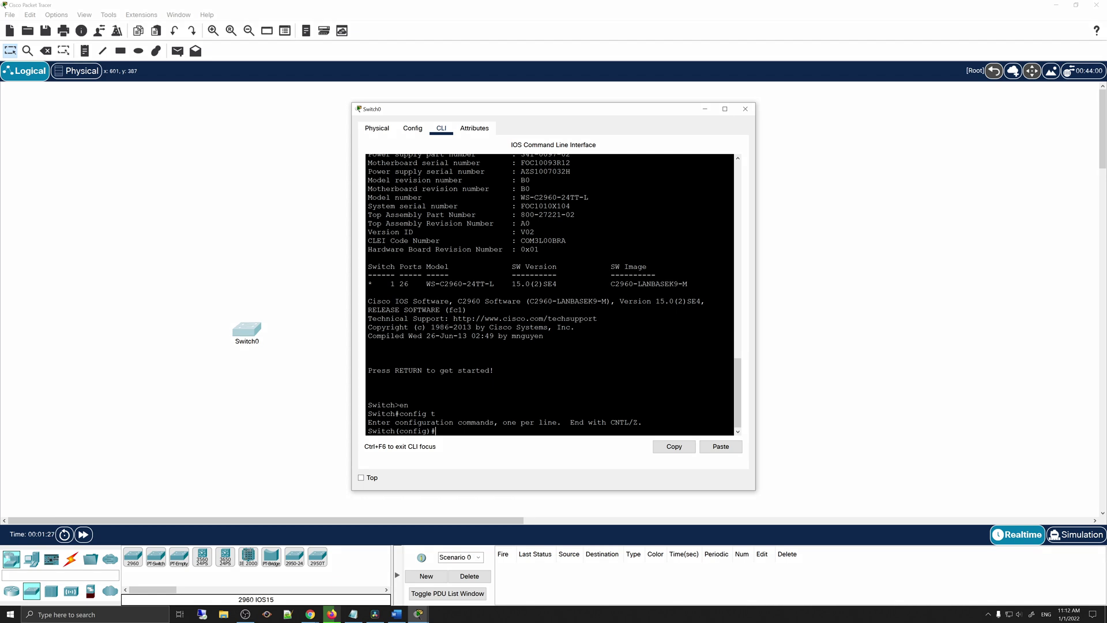
Set a password and login on line console 0, then end to privileged mode
text(line )
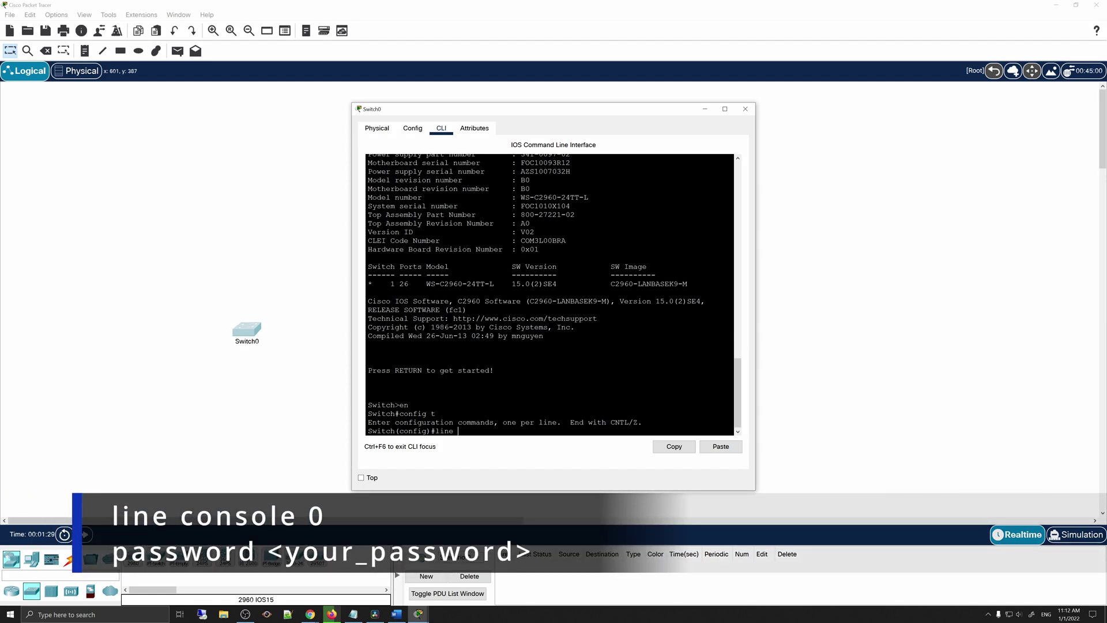
text(console 0)
key(Return)
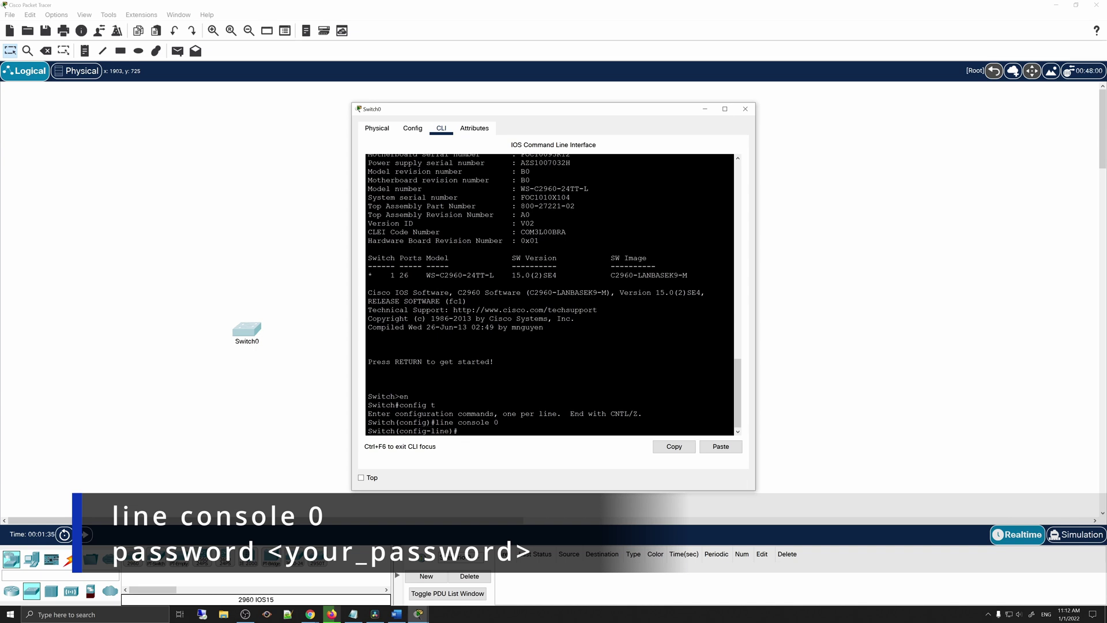
text(pass)
key(Tab)
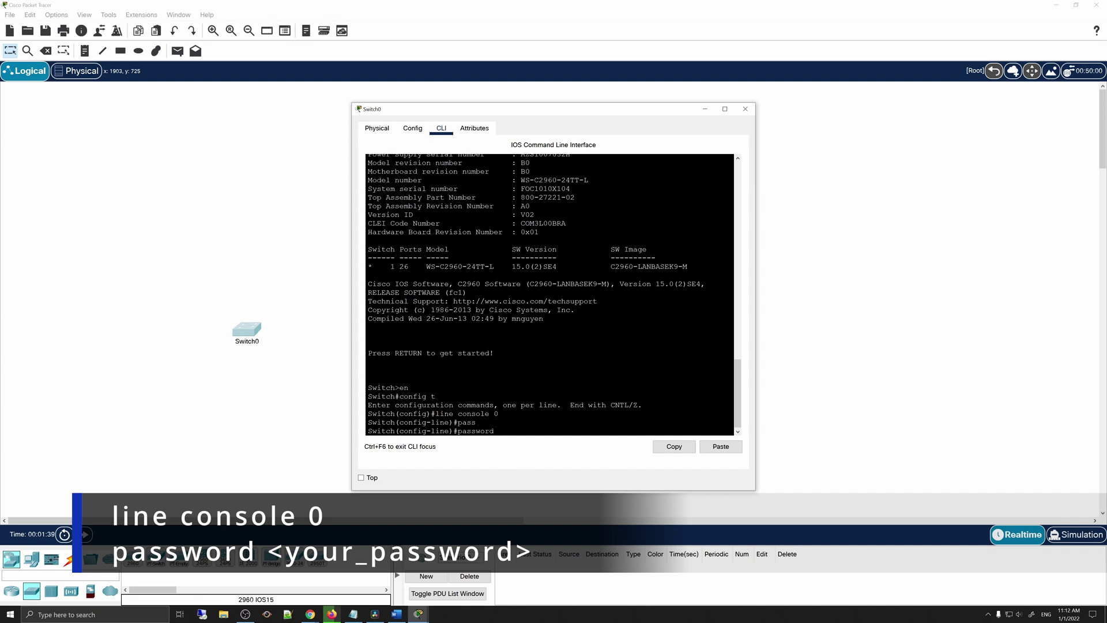
text(cisco)
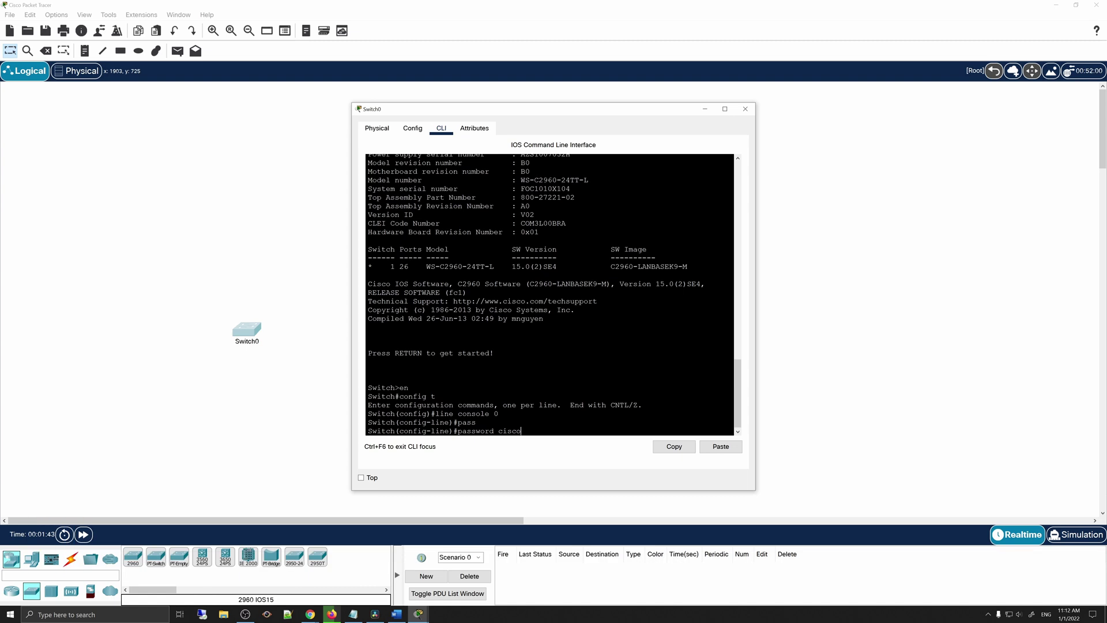
key(Return)
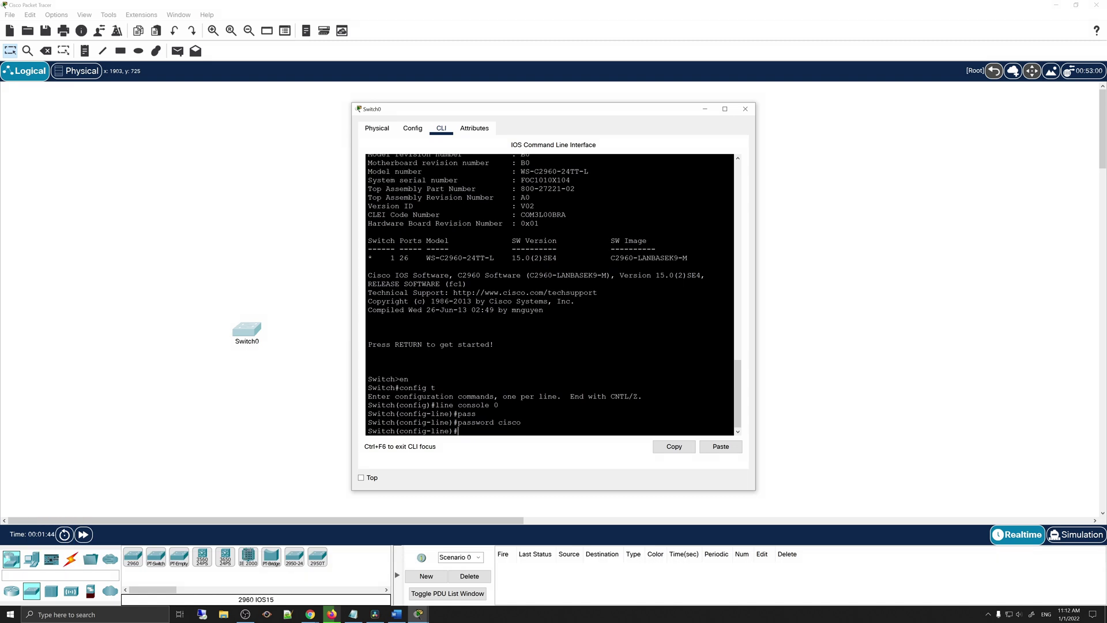
text(login)
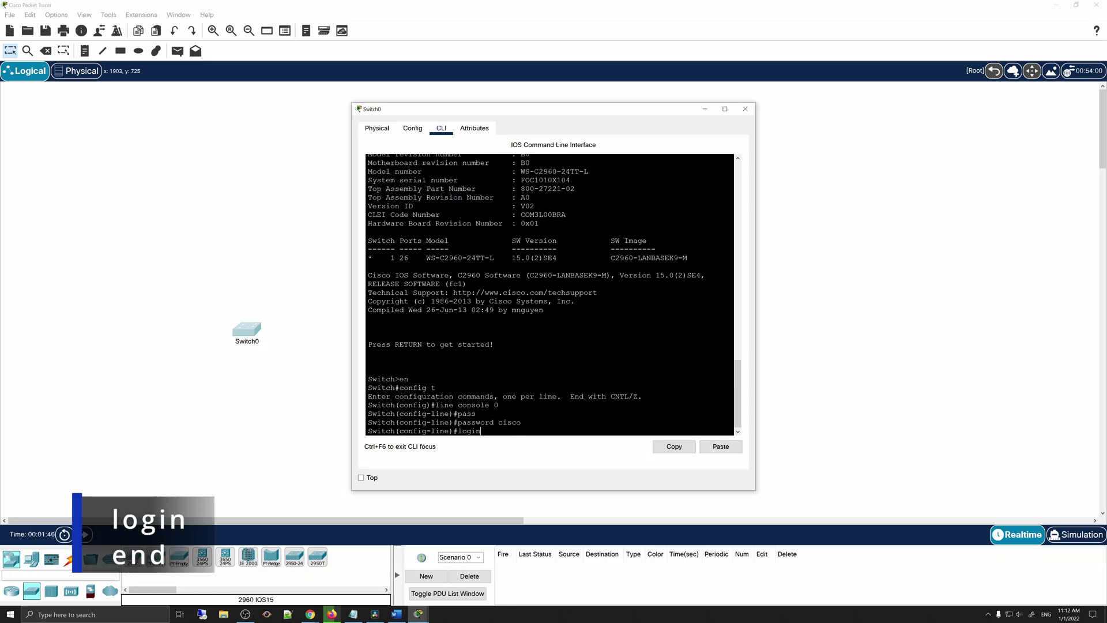
key(Return)
text(e)#e)
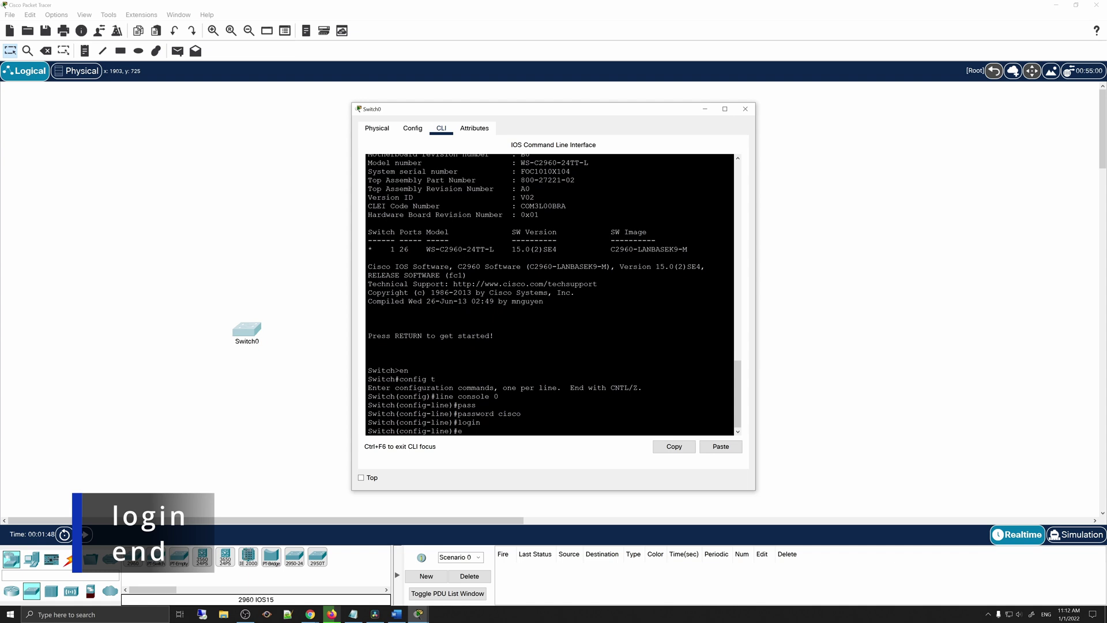
text(nd)
key(Return)
key(Return)
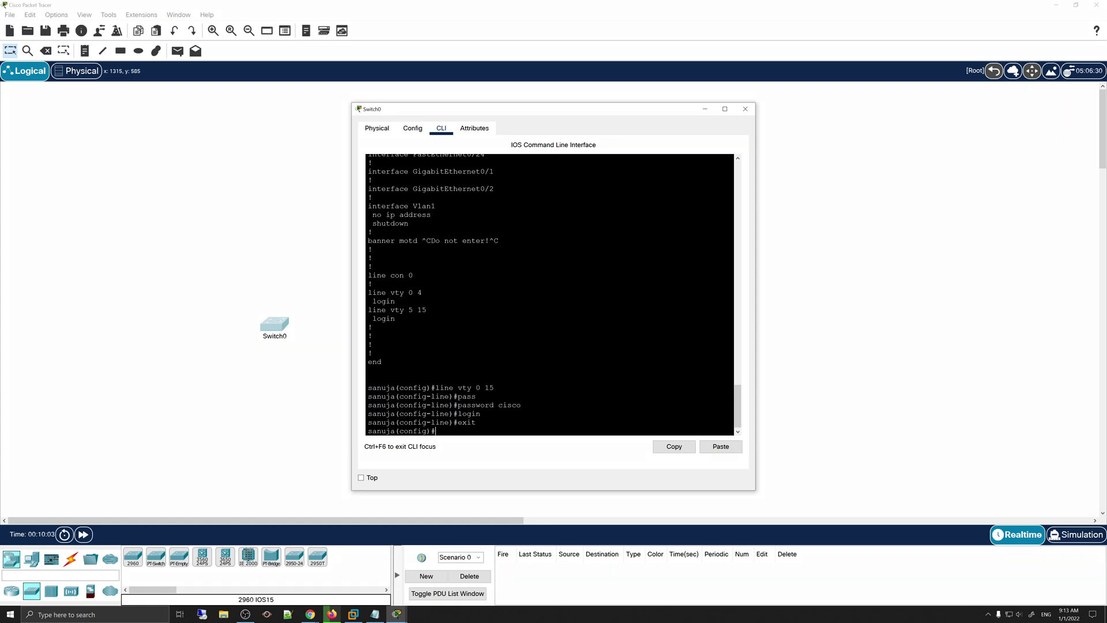
Run do copy run start and accept startup-config as the destination
text(o copy )
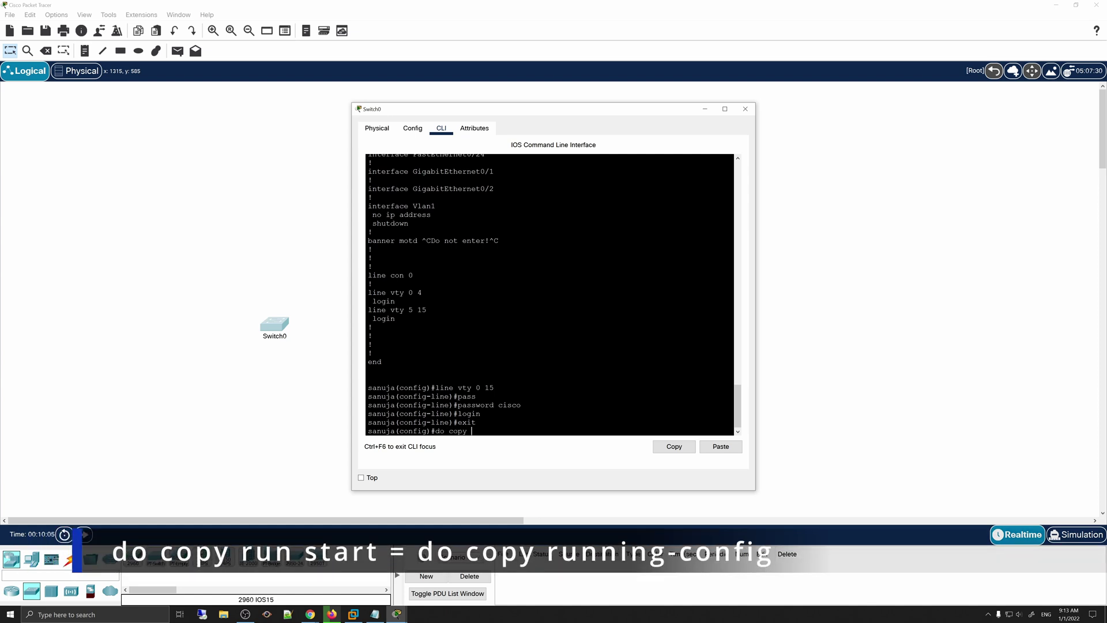
text(run start)
key(Return)
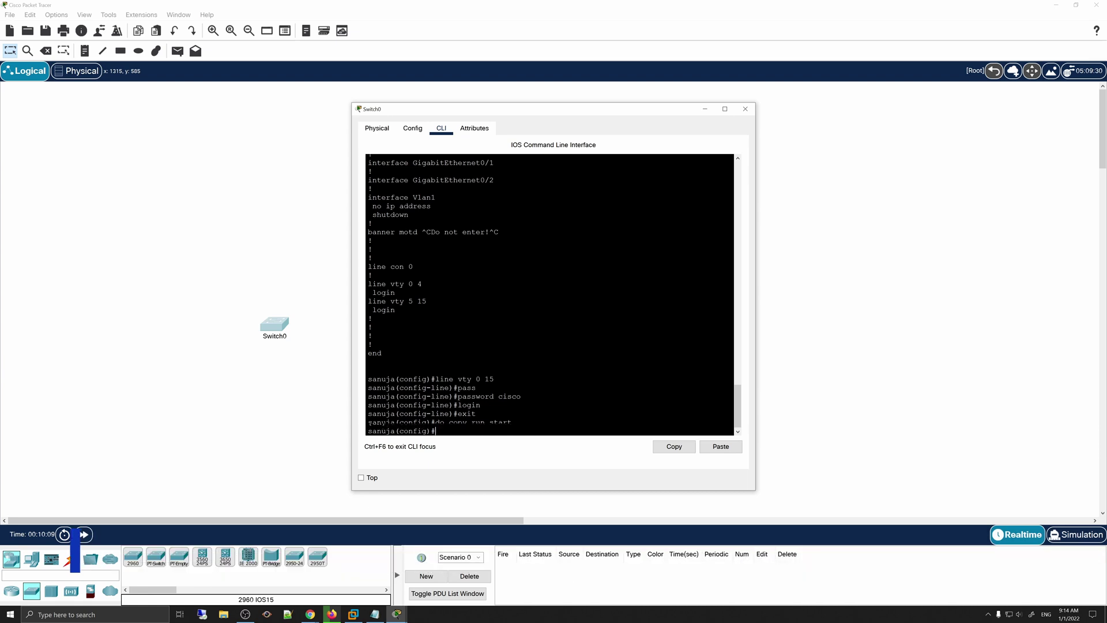
key(Return)
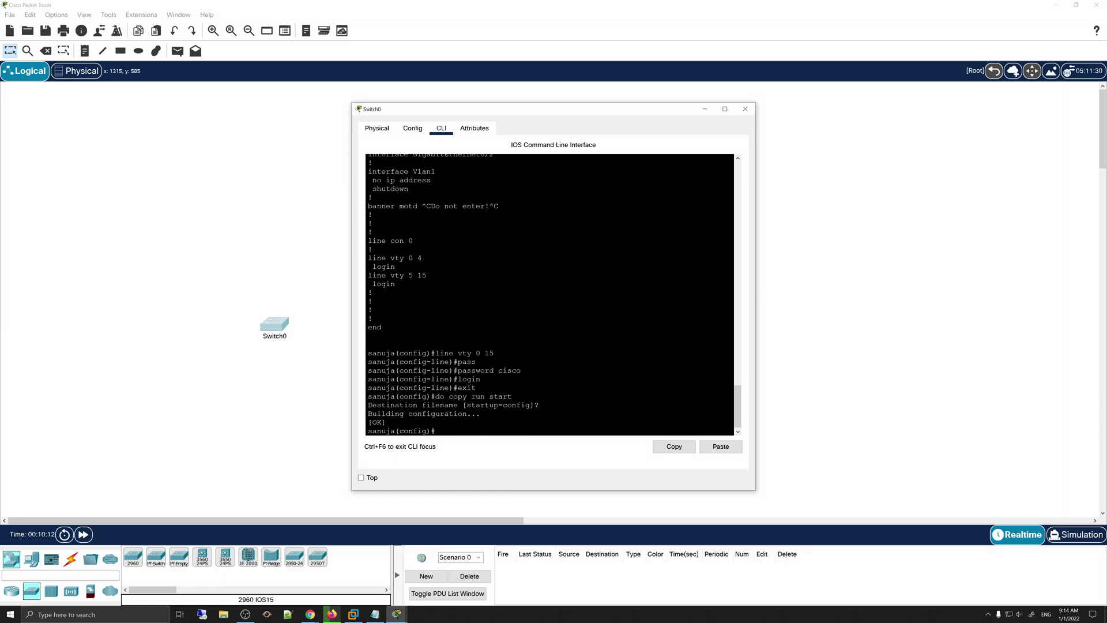
scroll(549, 294, up, 10)
scroll(549, 294, down, 10)
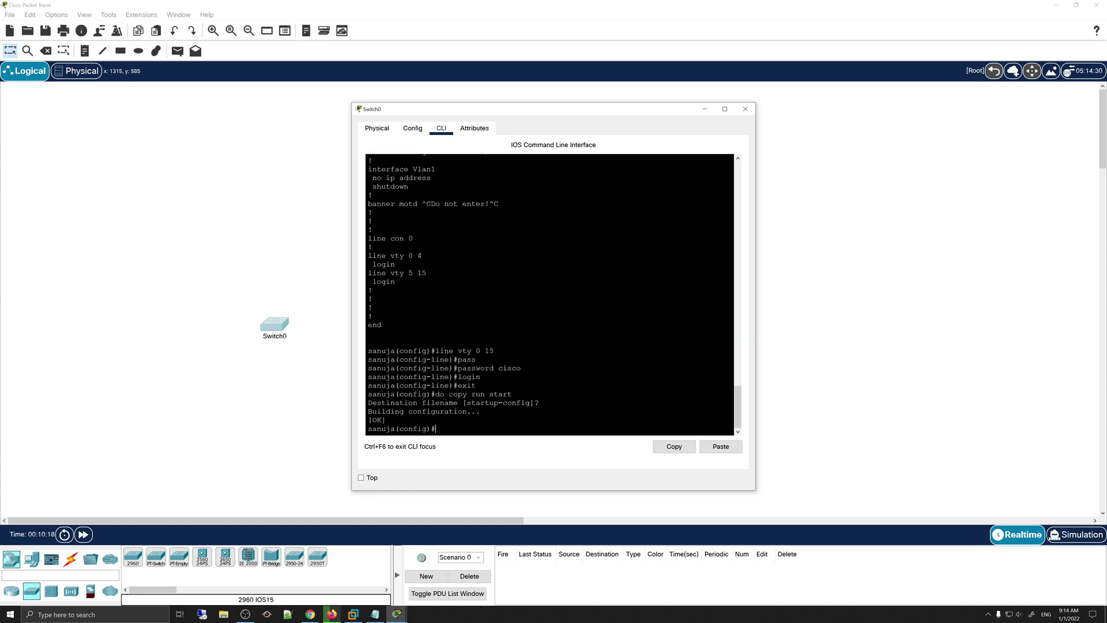
Review the sh run output's Do not enter! banner and encrypted passwords, then type do copy run start
text(sh run)
key(Return)
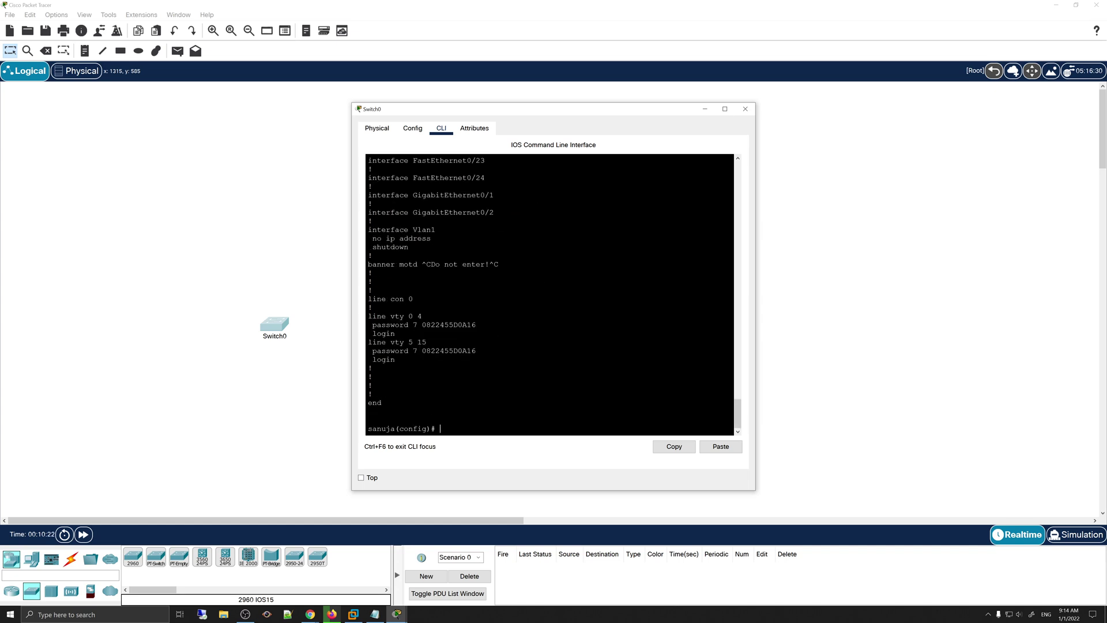
drag(395, 359, 368, 299)
scroll(549, 294, up, 5)
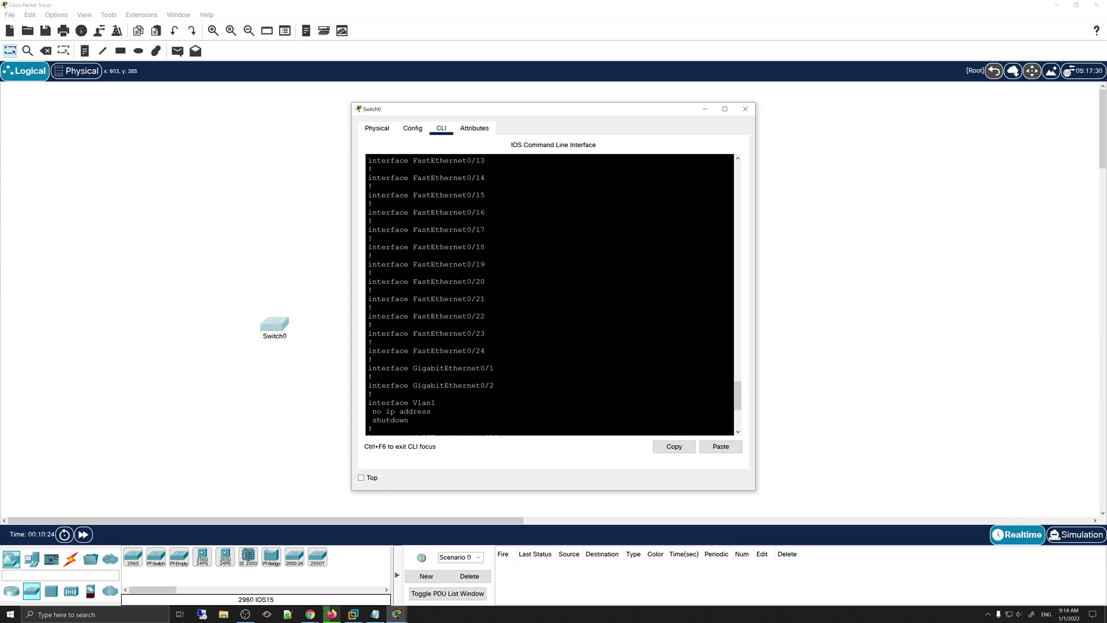
scroll(549, 294, down, 3)
drag(497, 333, 372, 359)
scroll(371, 331, up, 10)
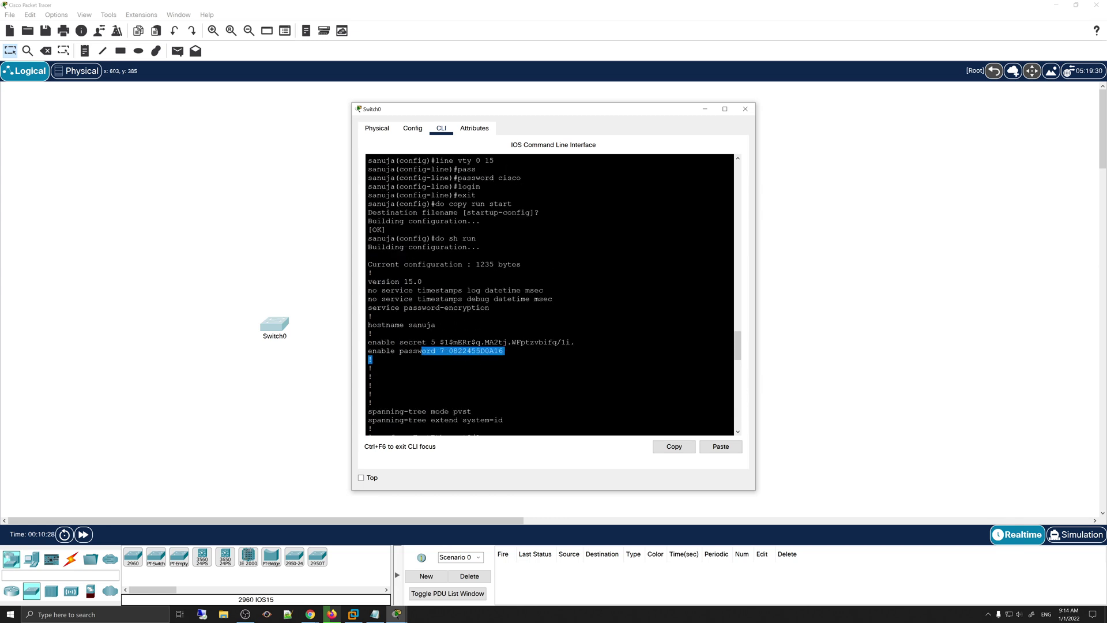
drag(436, 325, 368, 324)
scroll(549, 294, down, 9)
scroll(549, 294, down, 16)
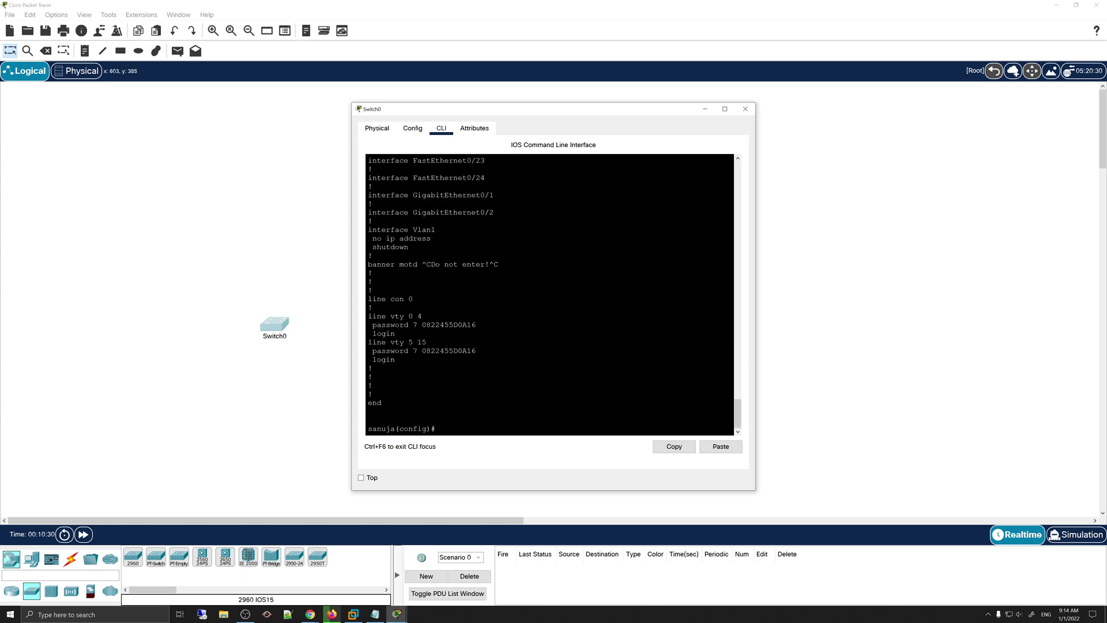
text(do copy run start)
Run copy run start without the do prefix and mark the resulting invalid input error
key(BackSpace)
key(BackSpace)
key(BackSpace)
key(Return)
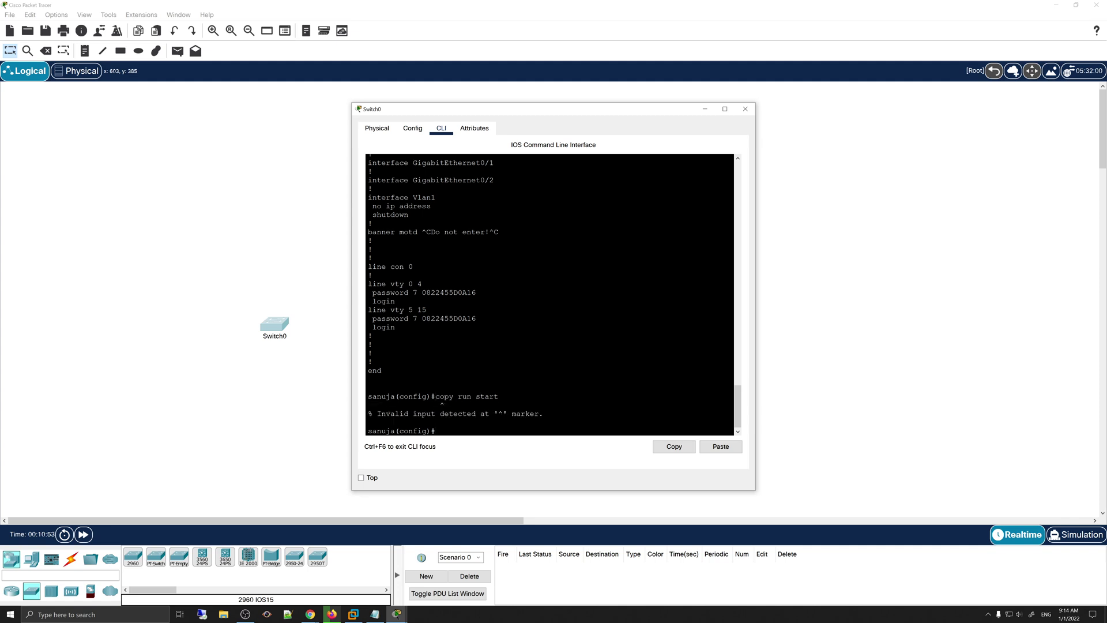
drag(545, 413, 368, 414)
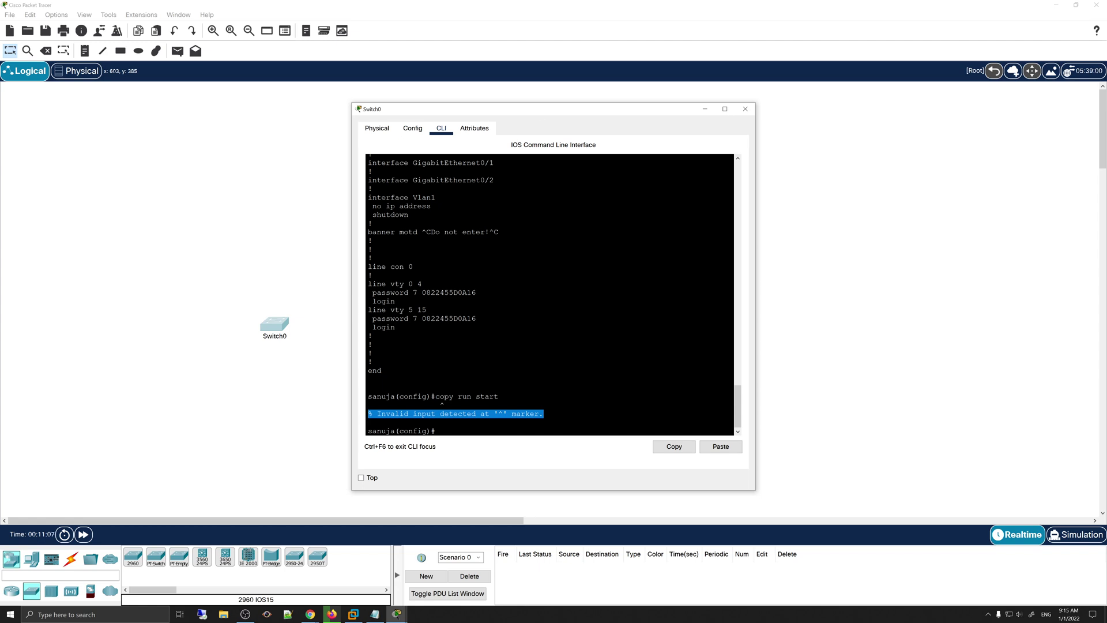
scroll(550, 294, up, 3)
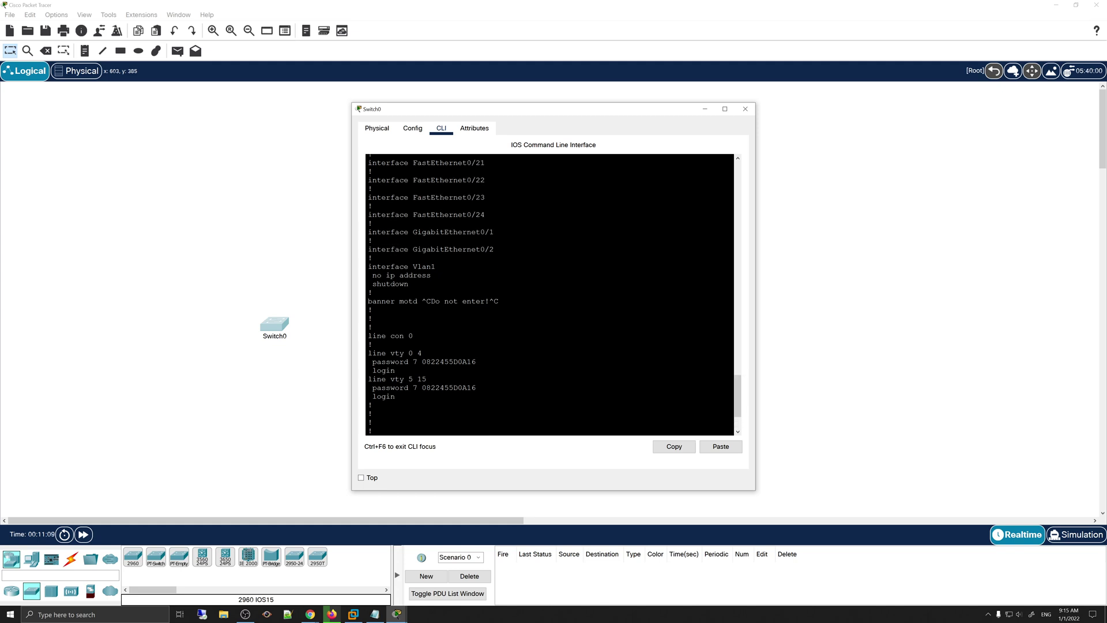
drag(367, 301, 445, 301)
scroll(550, 294, down, 3)
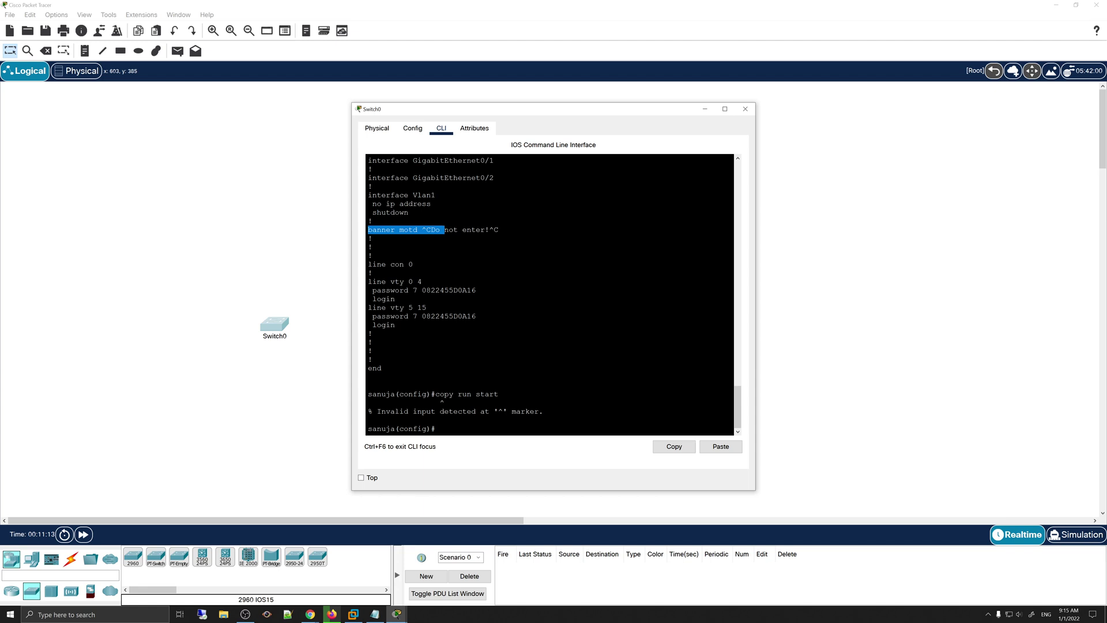
drag(435, 394, 499, 394)
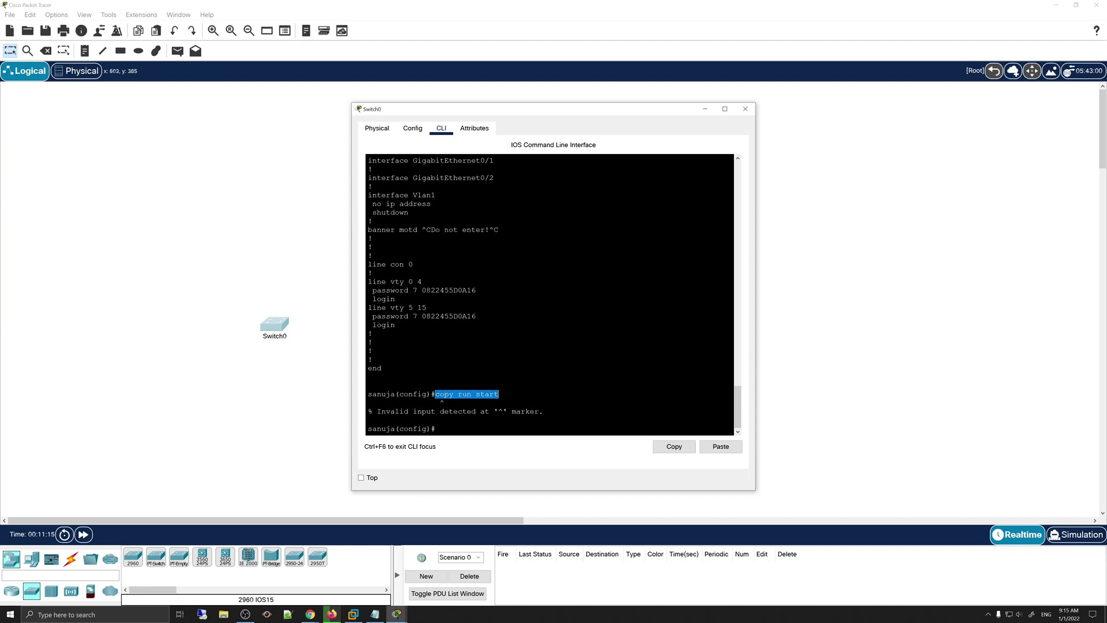
Save with do copy run start, accepting the default startup-config destination
text(do sh run)
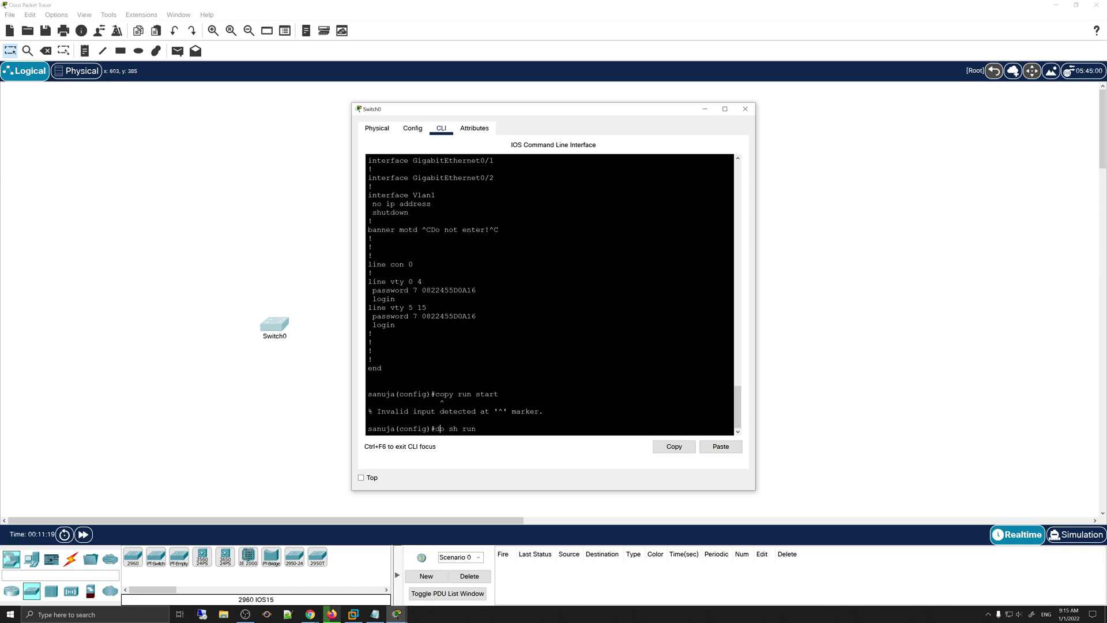
key(shift+Home)
key(End)
key(shift+Left)
key(shift+Left)
key(shift+Left)
key(shift+Left)
key(shift+Left)
key(shift+Left)
text(r)
key(BackSpace)
key(BackSpace)
key(BackSpace)
key(BackSpace)
key(BackSpace)
key(BackSpace)
text(c)
key(BackSpace)
text(copy run start)
key(Return)
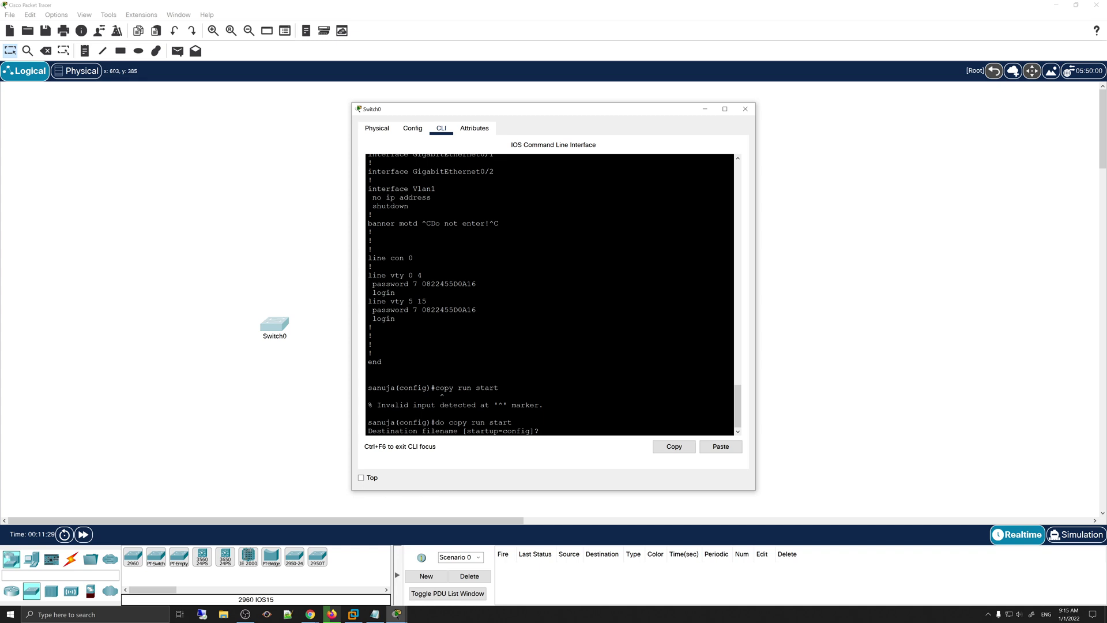
key(Return)
Retry copy run start without the do prefix in config mode
key(Up)
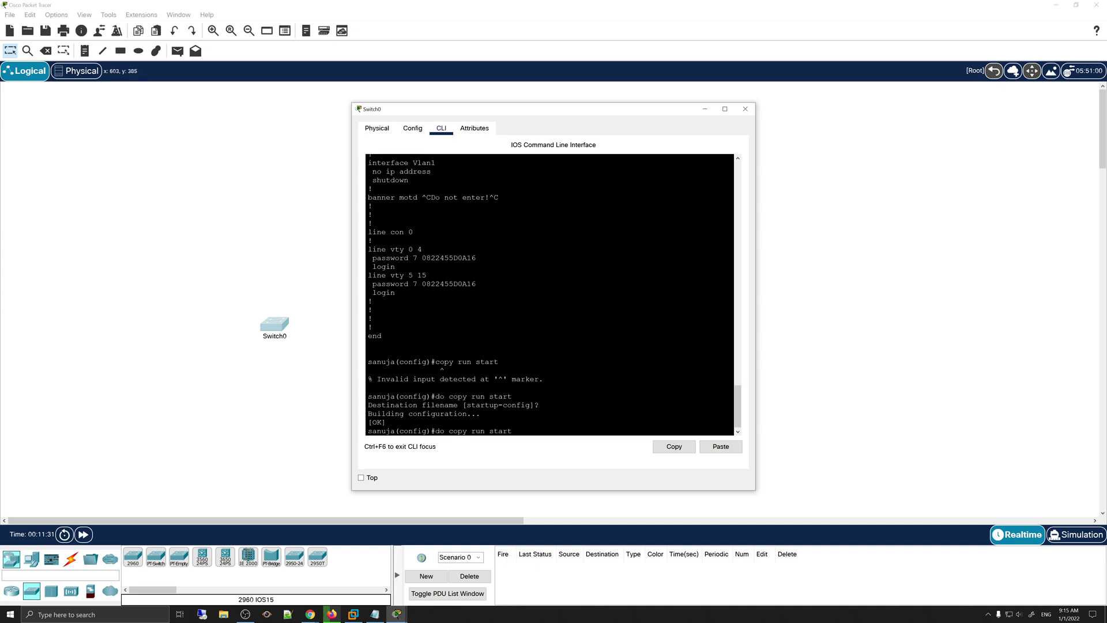
key(BackSpace)
key(BackSpace)
key(BackSpace)
key(Return)
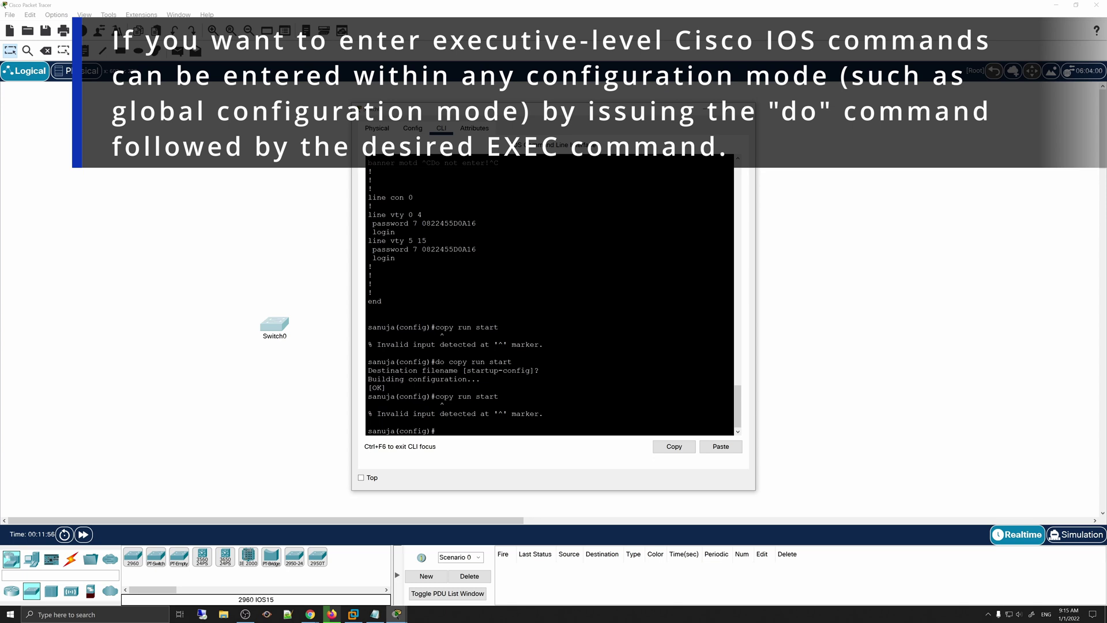
Highlight 'do' and 'copy run start' in the saved command to contrast them
double_click(440, 362)
drag(448, 361, 512, 362)
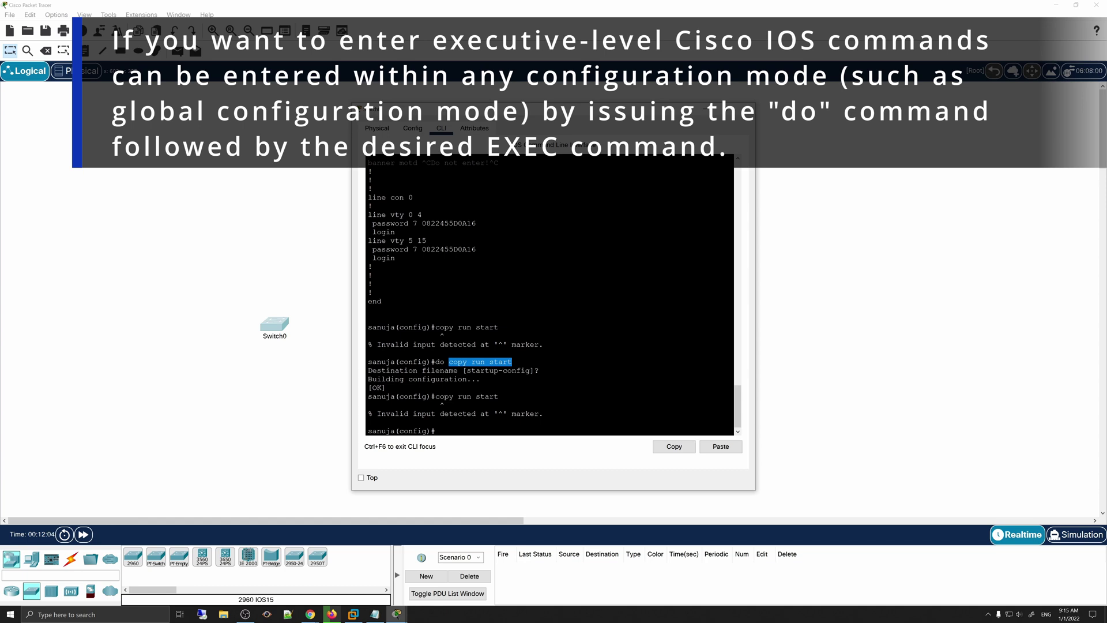
key(ctrl+c)
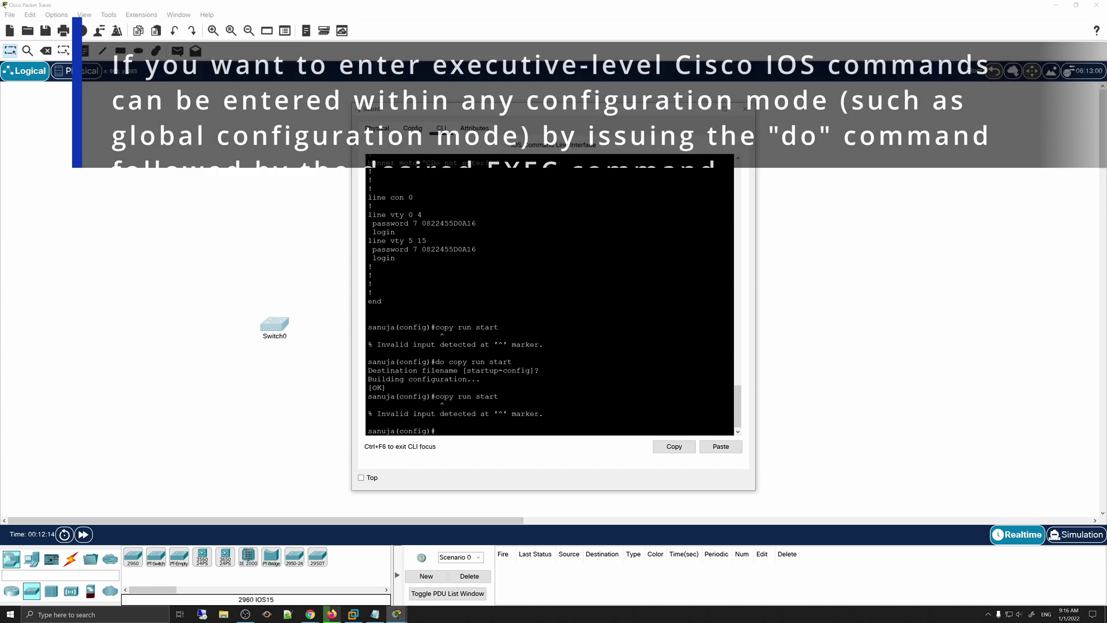
Exit configuration mode, log out, and start a new session showing the Do not enter! banner
text(ty)
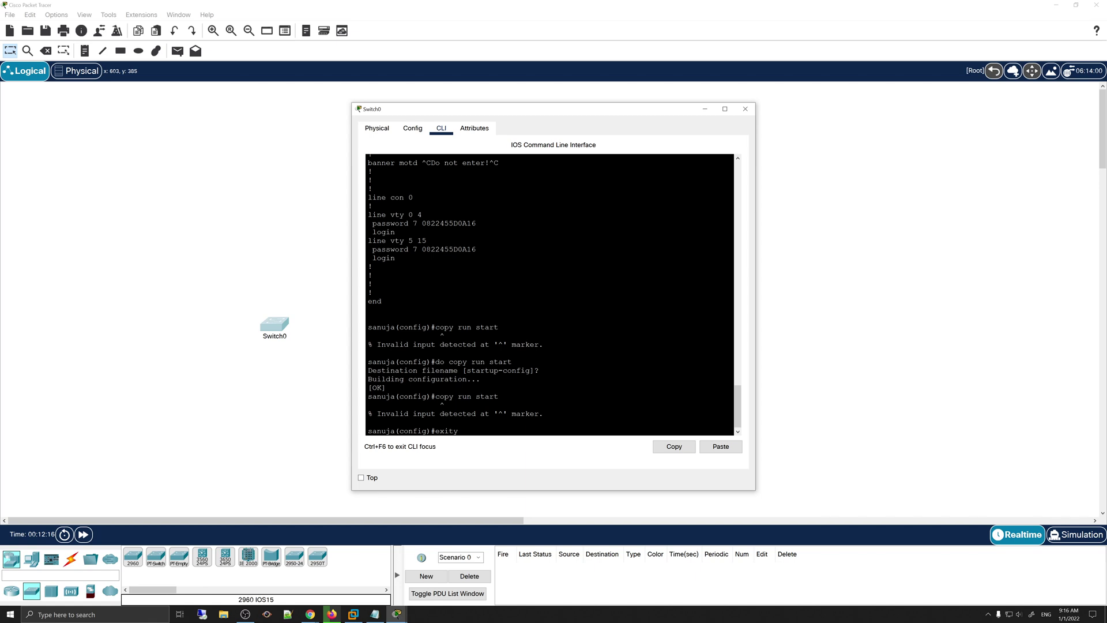
key(Return)
text(exit)
key(Return)
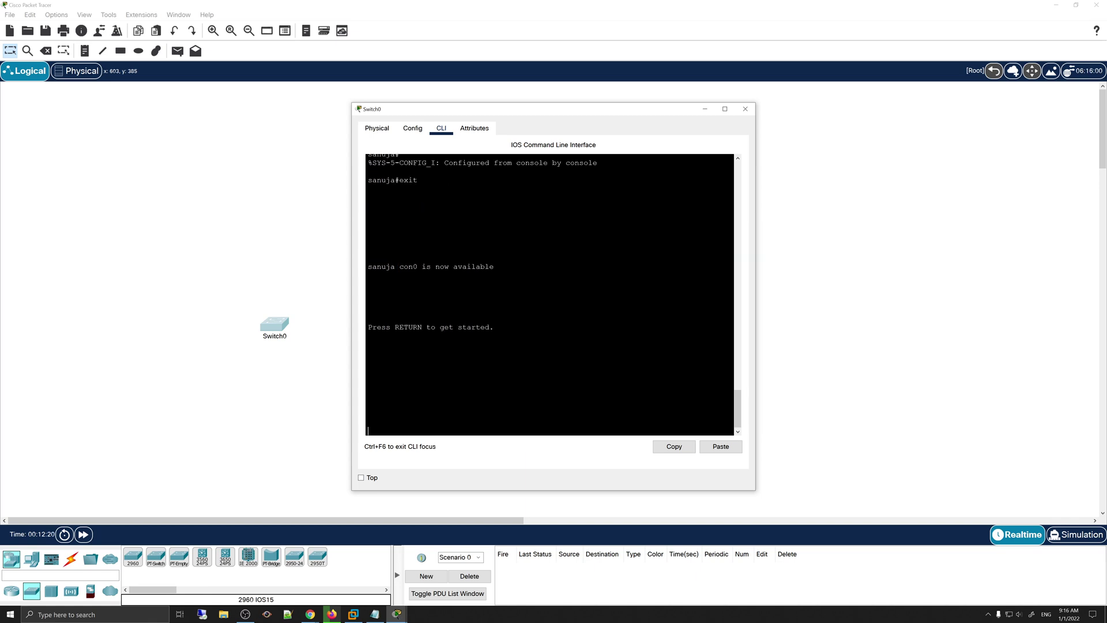
key(Return)
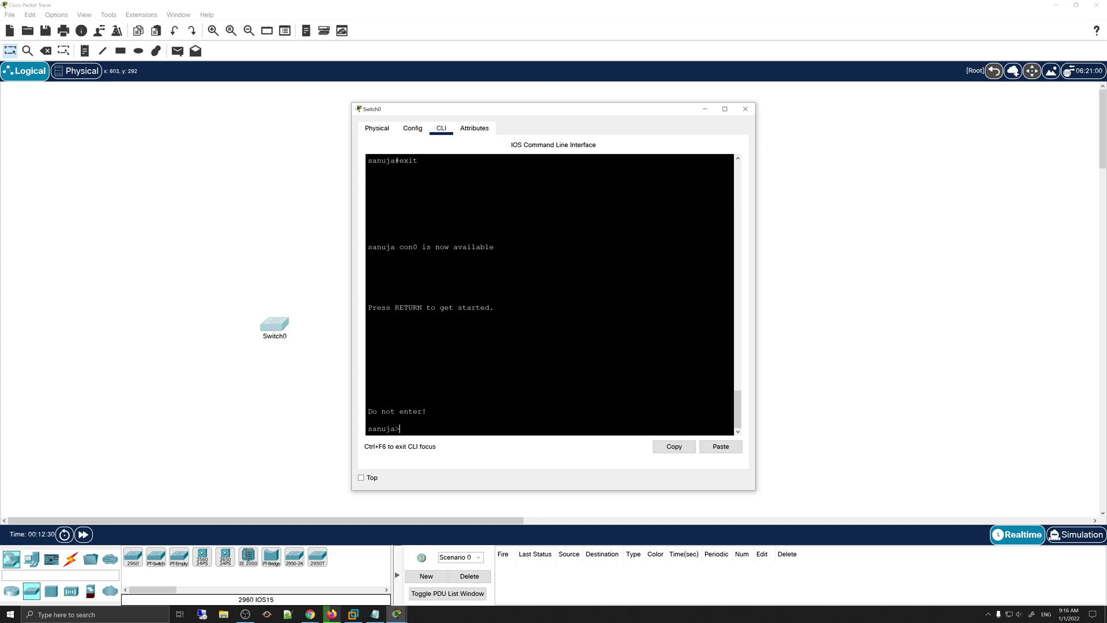
key(Return)
key(Return)
key(Return)
key(Return)
key(Return)
key(Return)
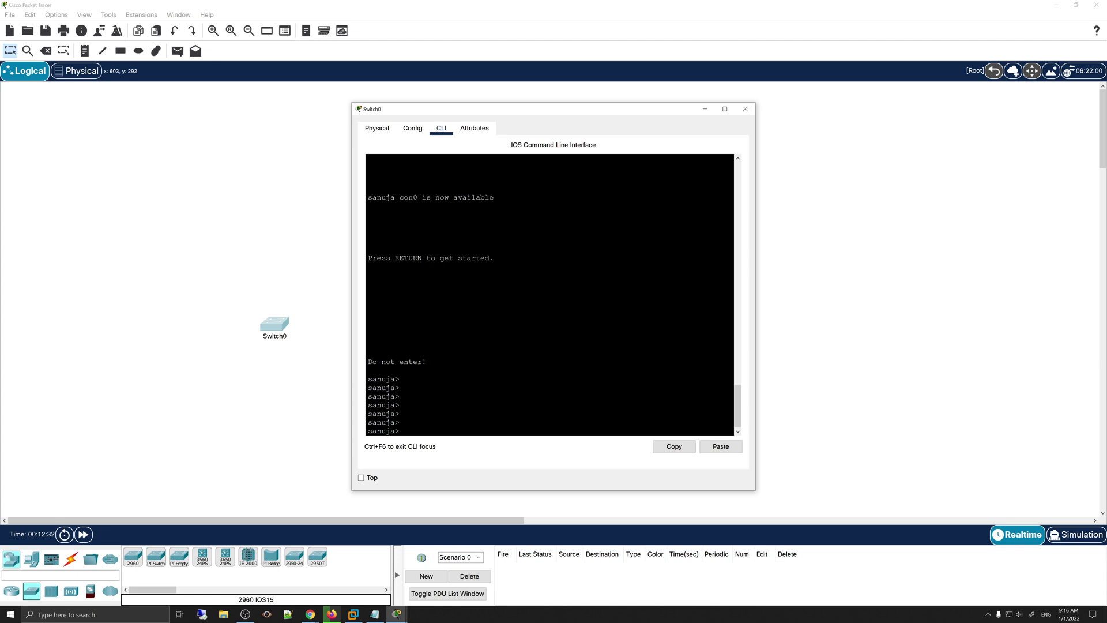
drag(394, 379, 399, 379)
Enter privileged mode with en and the enable password, then save with copy run start
text(en)
key(Return)
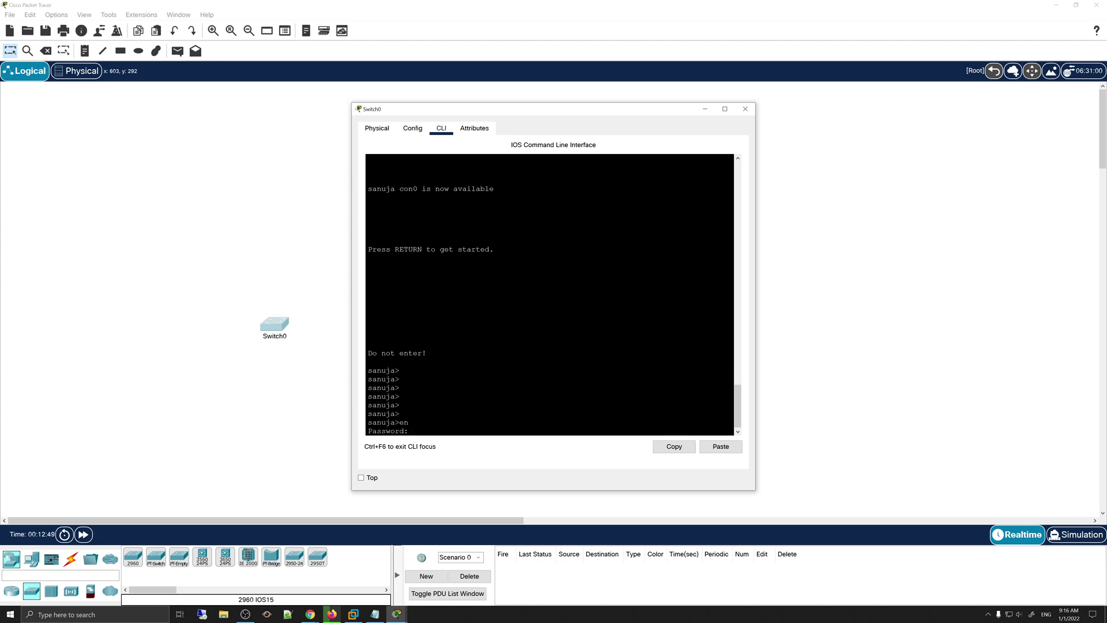
key(Return)
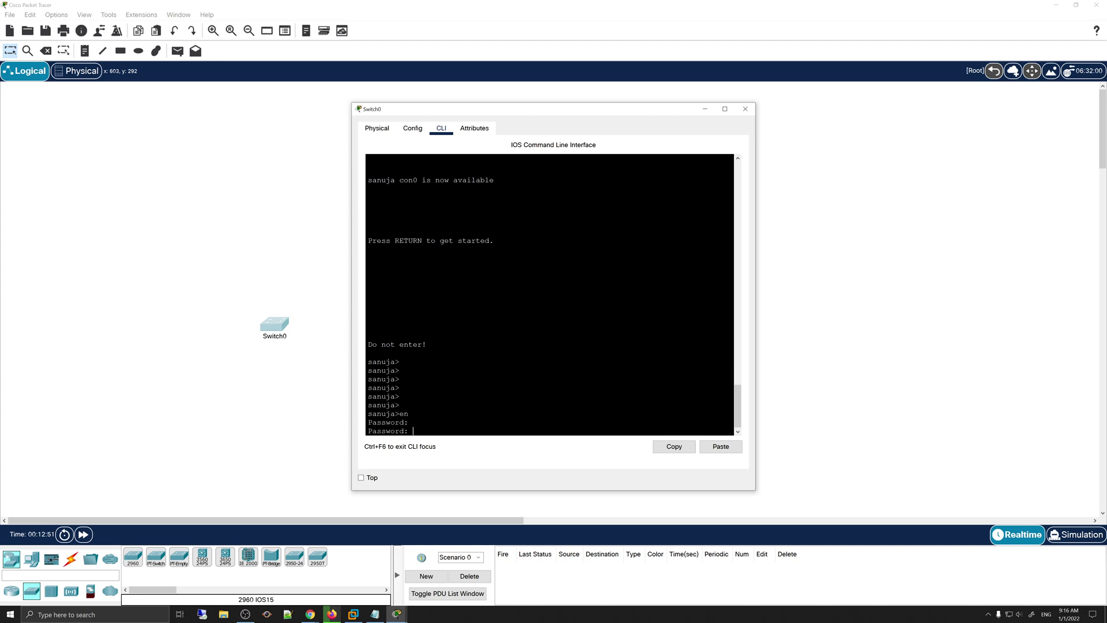
key(Return)
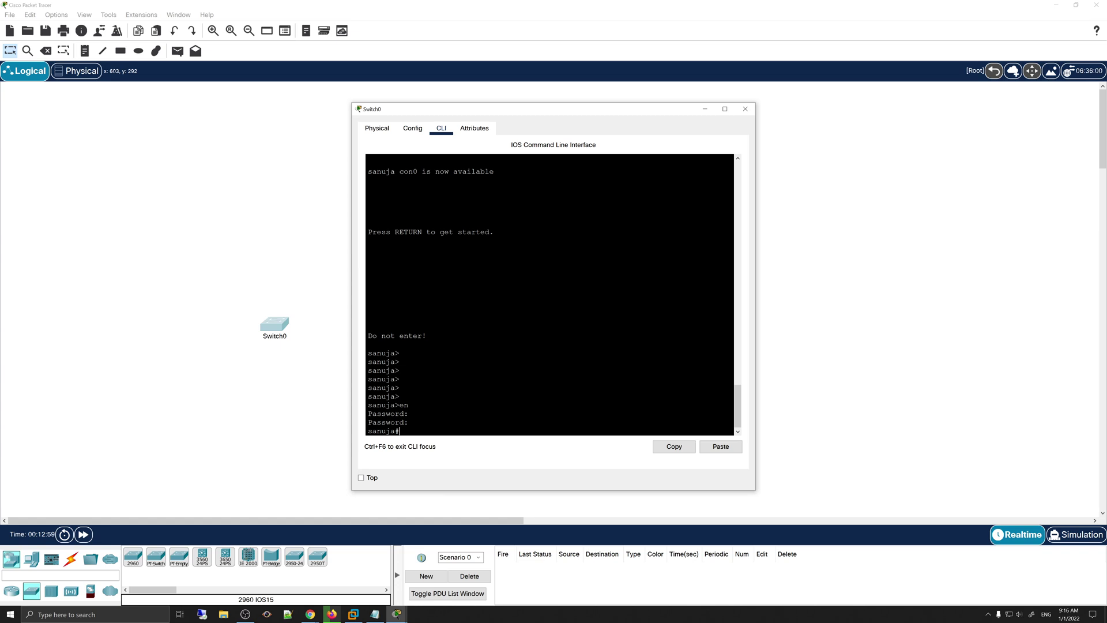
text(copy run start)
key(Return)
key(Return)
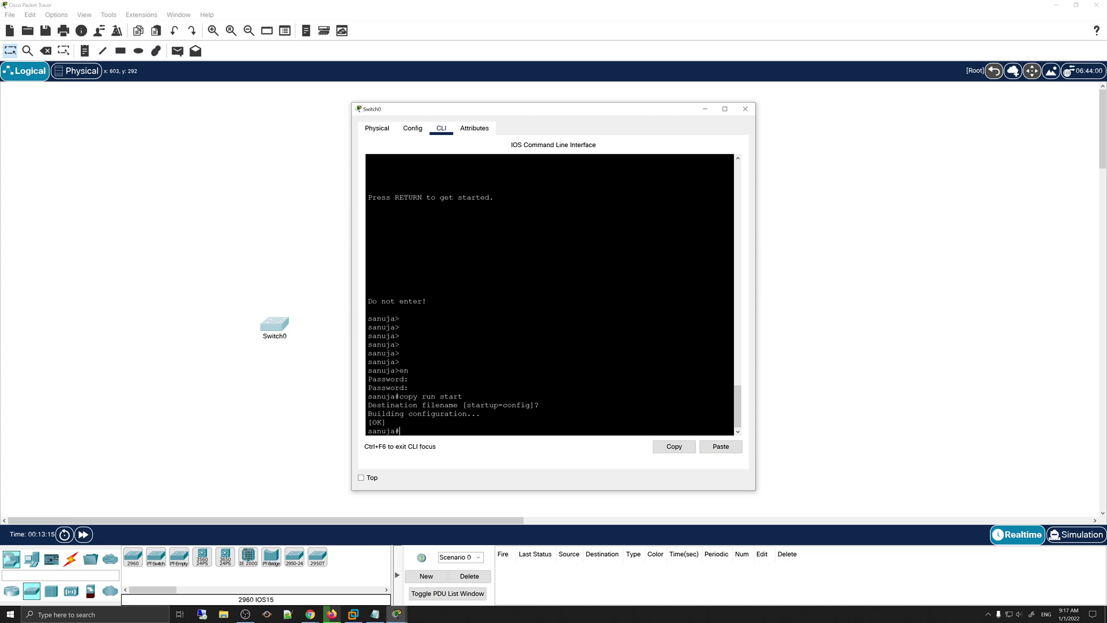
Enter global configuration mode on Switch0 with config t
text(on)
text(i)
key(BackSpace)
key(BackSpace)
key(BackSpace)
text(nfig t)
key(Return)
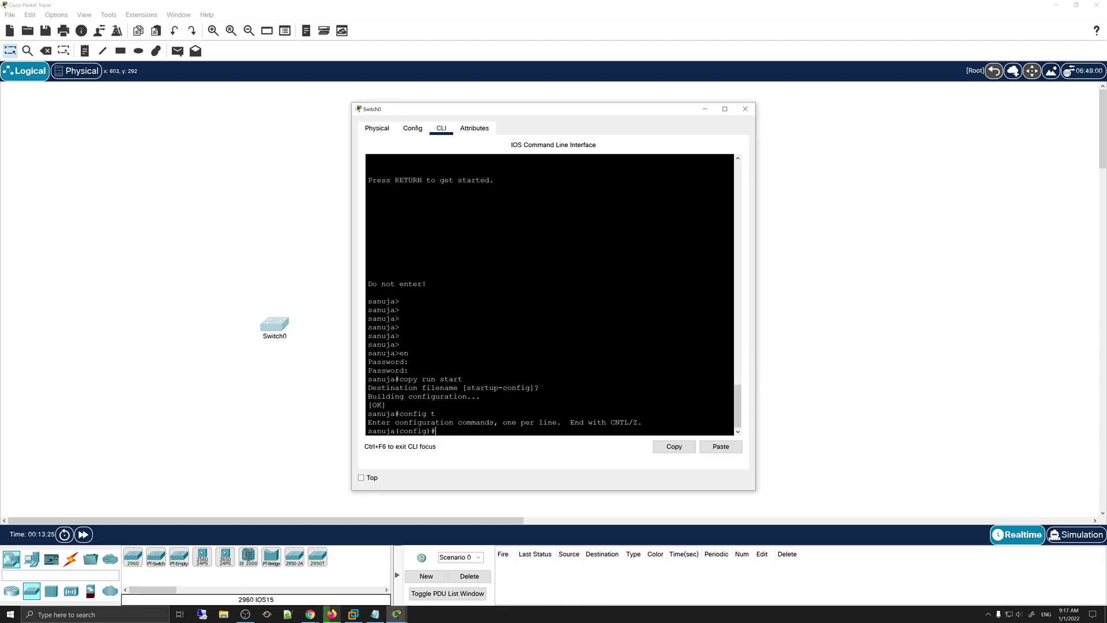
Save the running config to startup-config with do copy run start, after plain copy run start is rejected
text(copy run start)
key(Return)
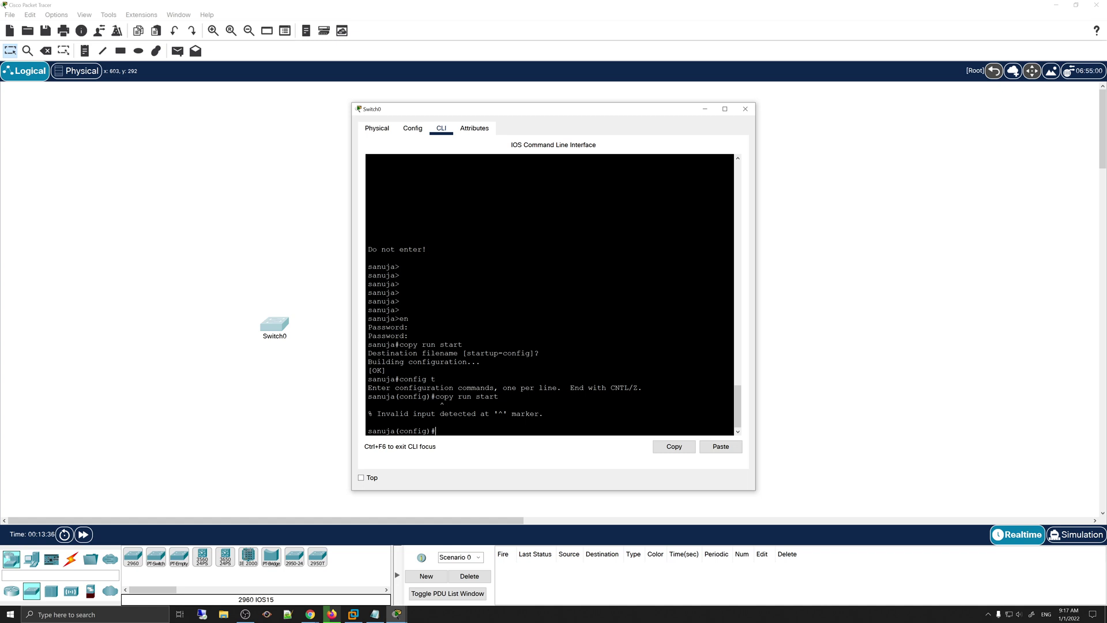
text(py run start)
key(Return)
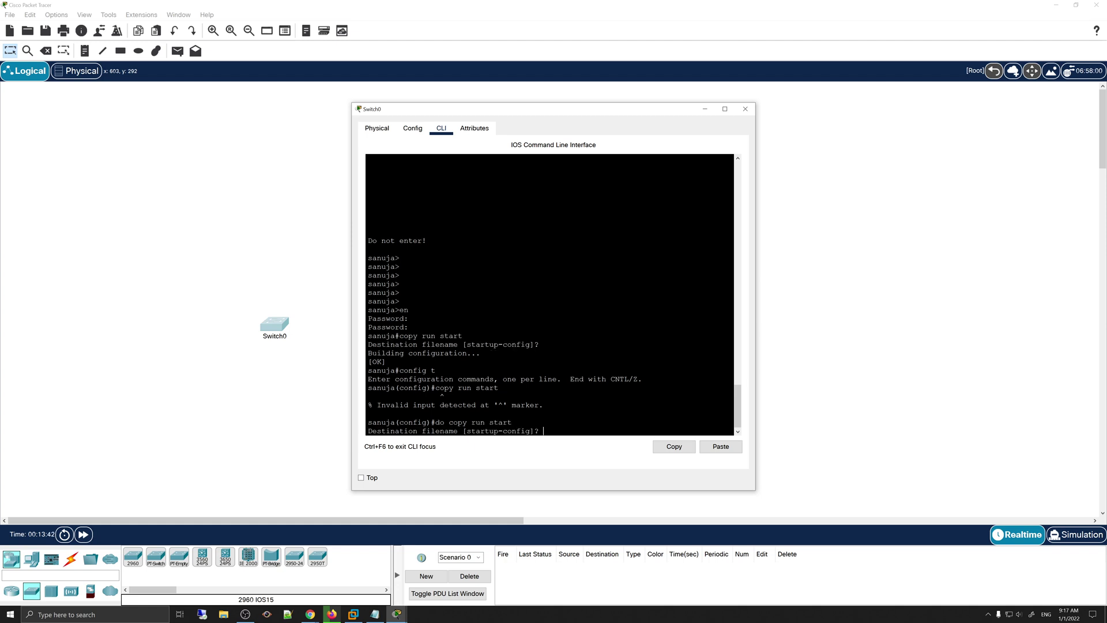
key(Return)
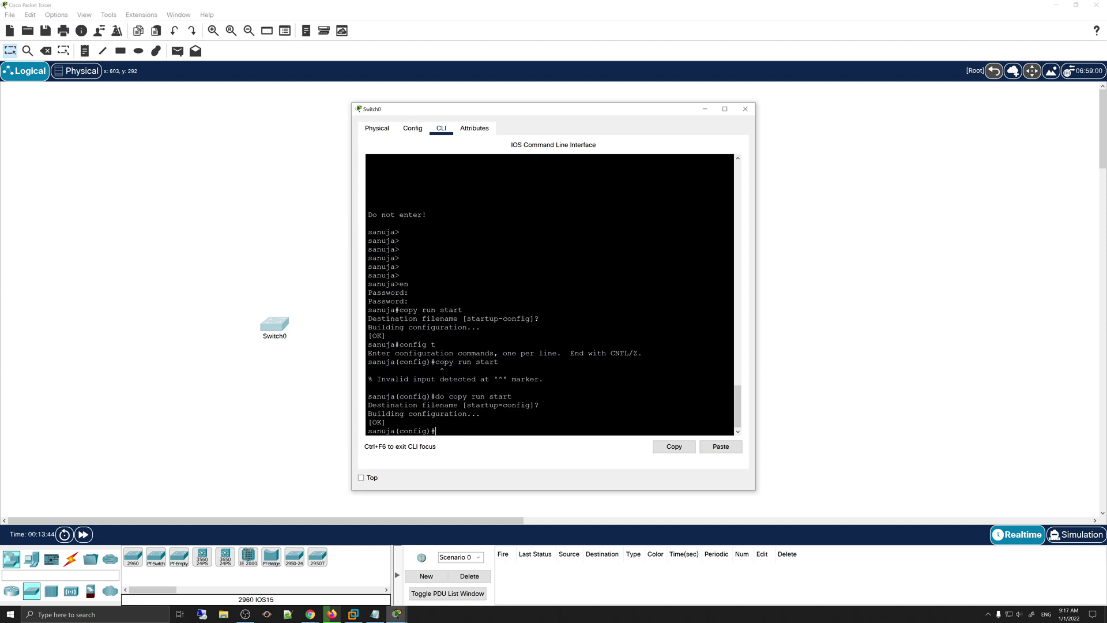